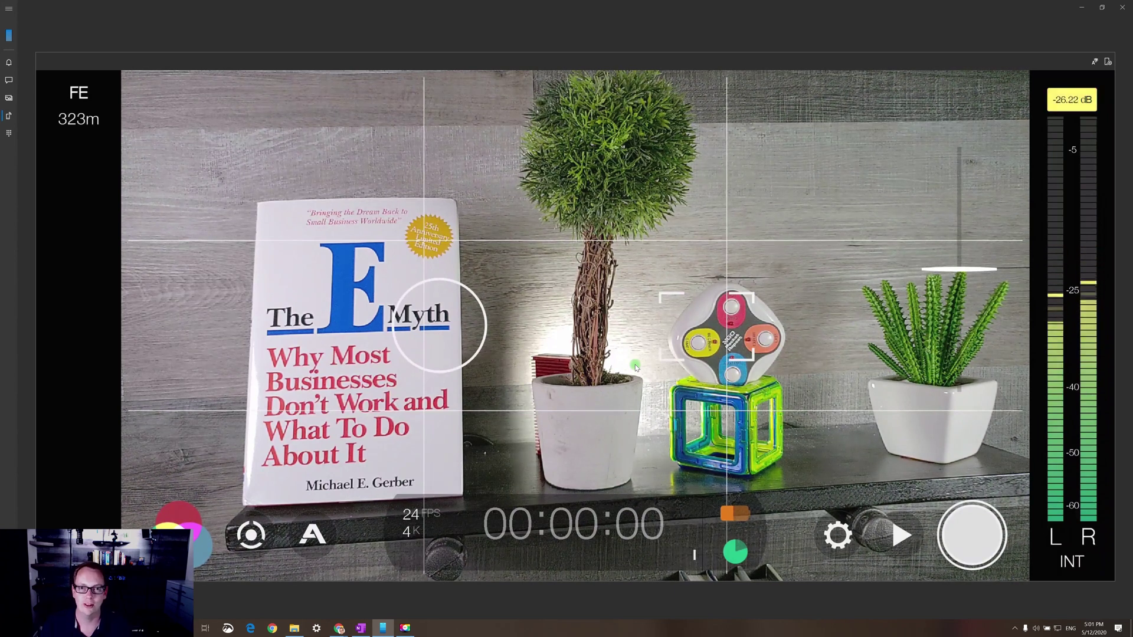
- Meter and lock exposure on the book cover, then move the locked point onto its large E
left_click(485, 319)
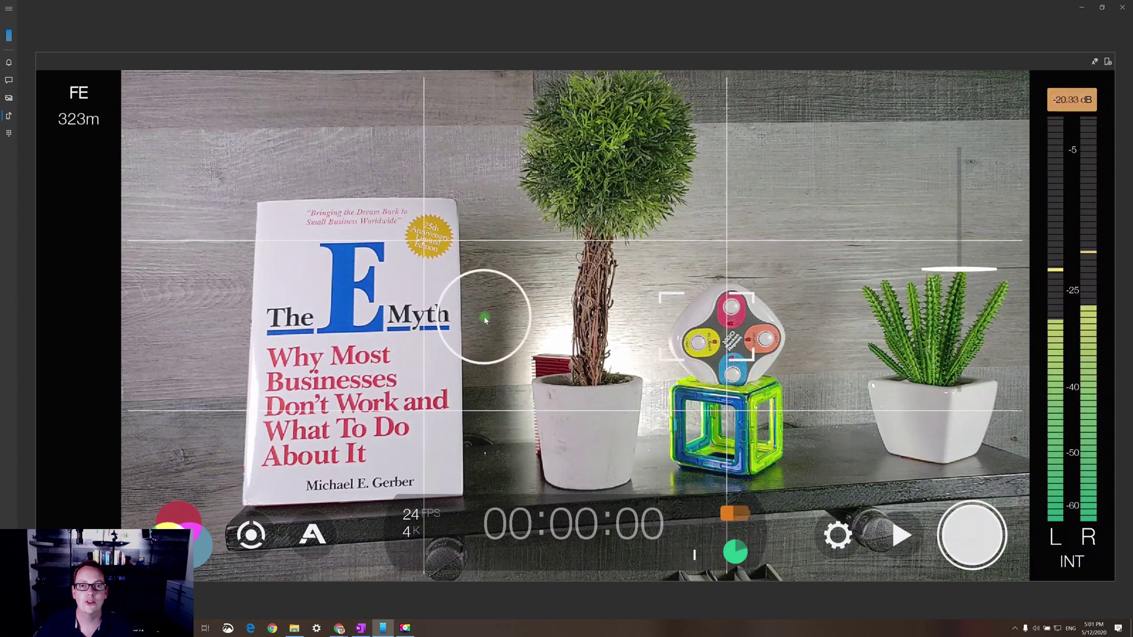
left_click_drag(485, 319, 549, 341)
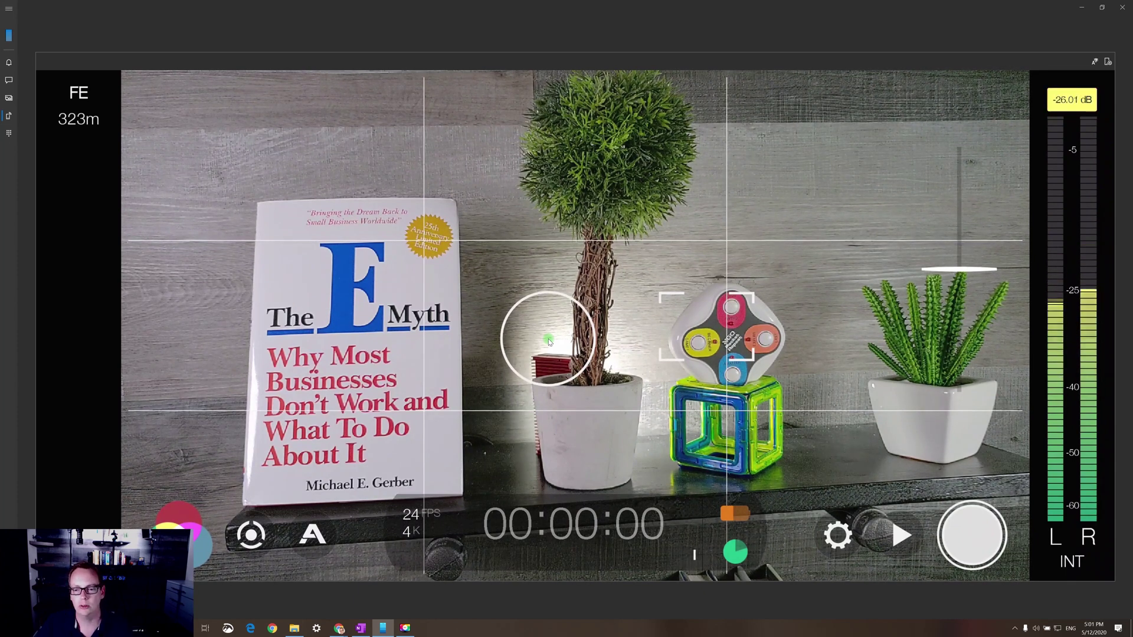
left_click(544, 322)
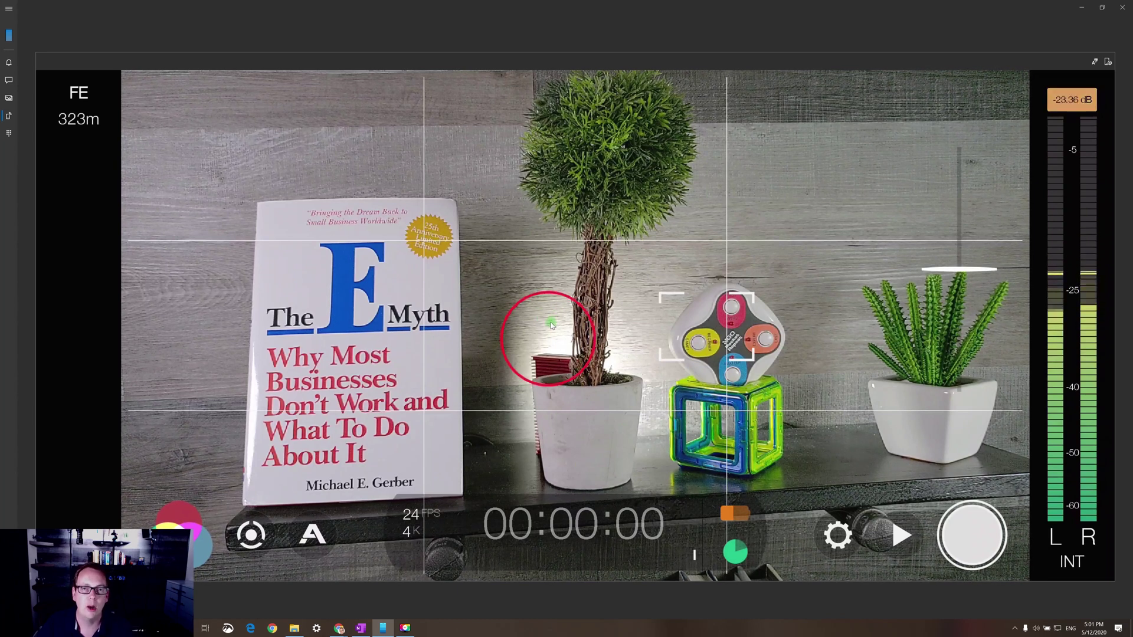
left_click_drag(549, 323, 329, 308)
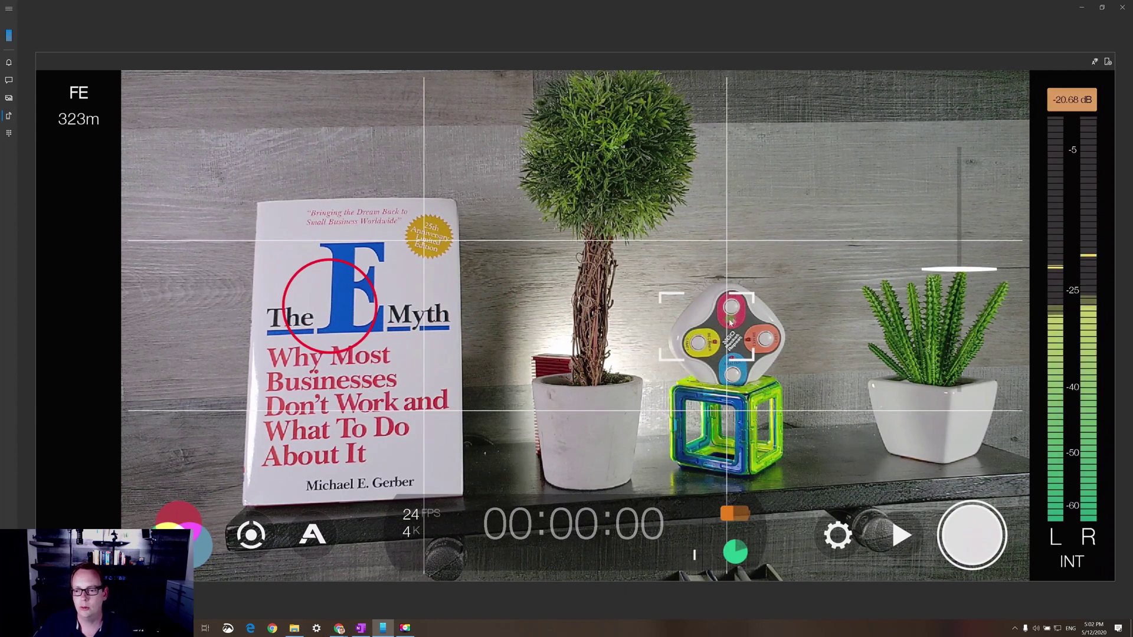
- Try the focus point on the toy, the tree's foliage and the empty wall
left_click_drag(699, 332, 758, 372)
left_click_drag(685, 419, 740, 337)
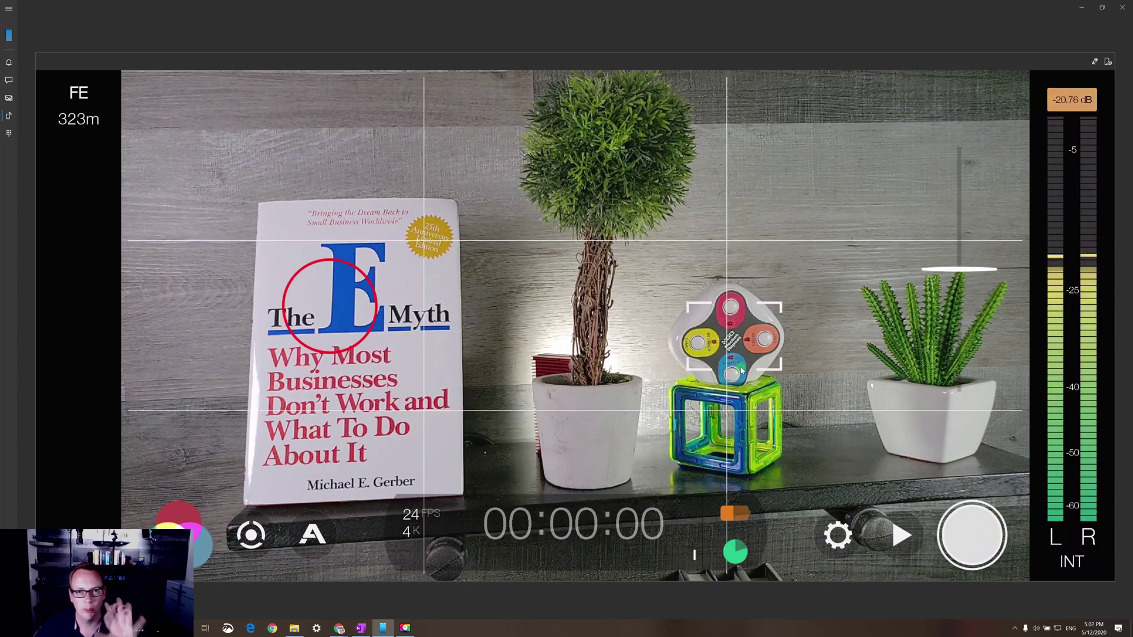
left_click_drag(742, 371, 606, 160)
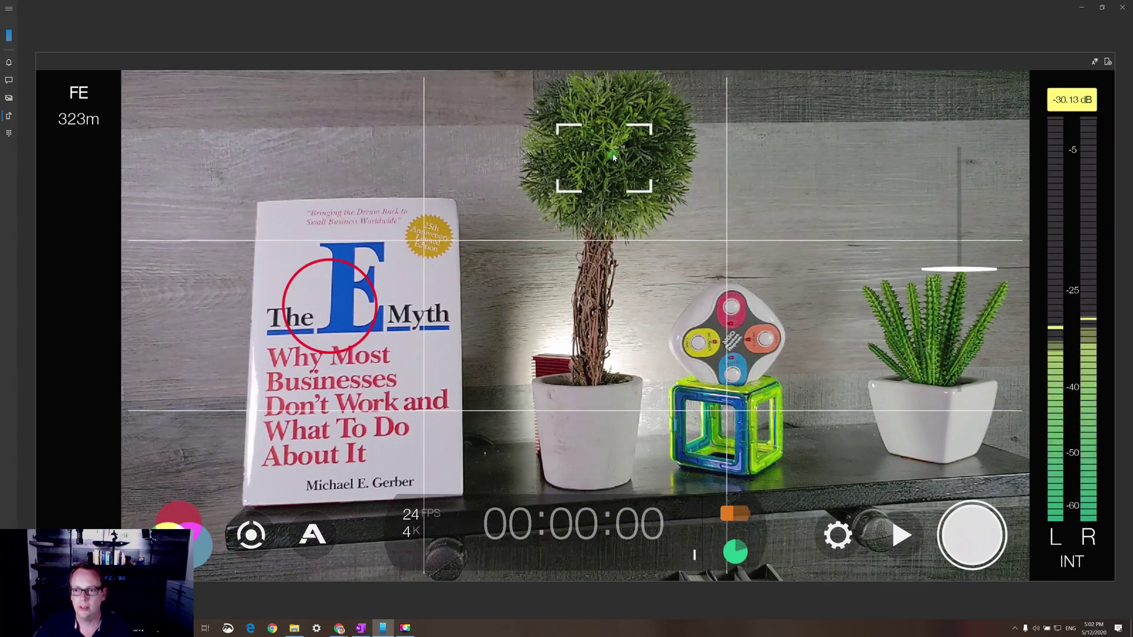
left_click_drag(614, 156, 766, 189)
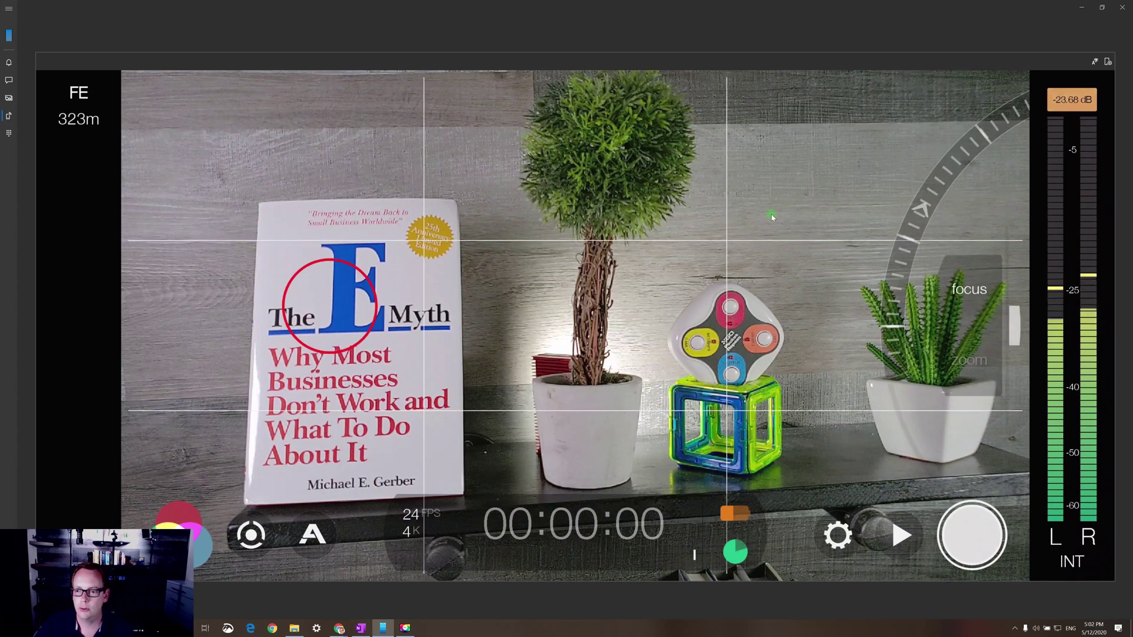
- Lock focus, move the locked focus point onto the toy, and re-lock it there
left_click(762, 181)
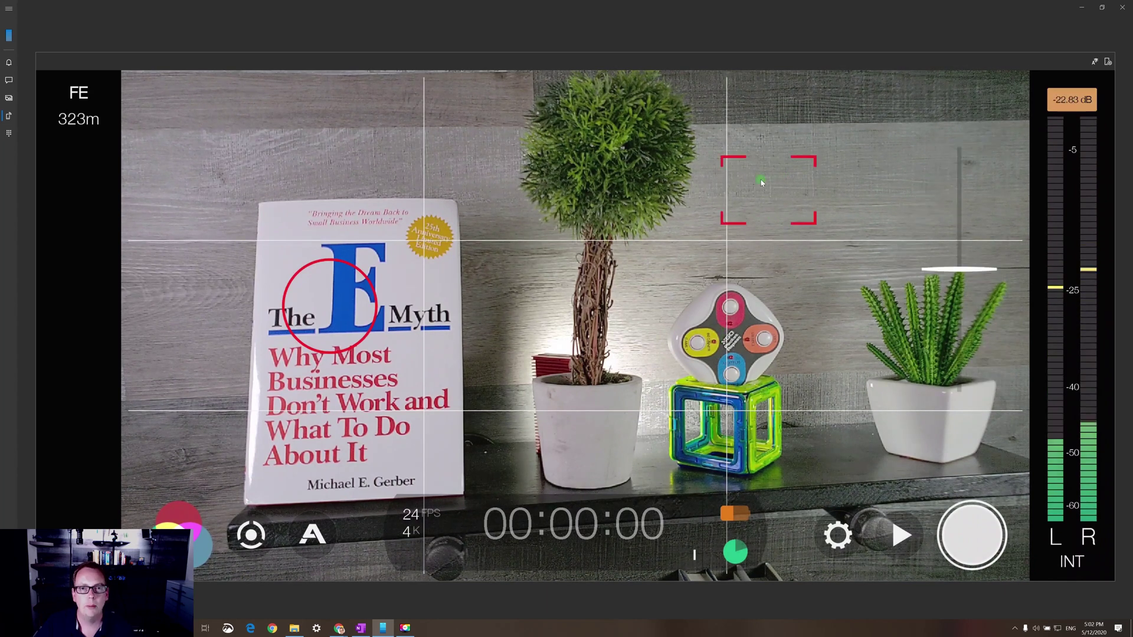
left_click_drag(778, 178, 736, 336)
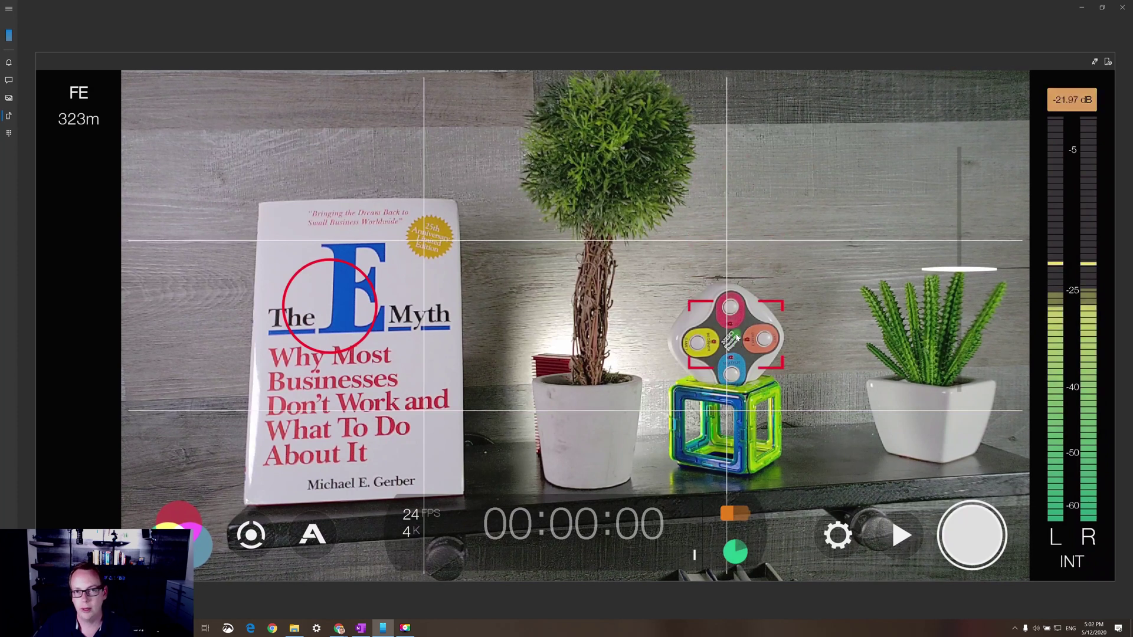
left_click(737, 330)
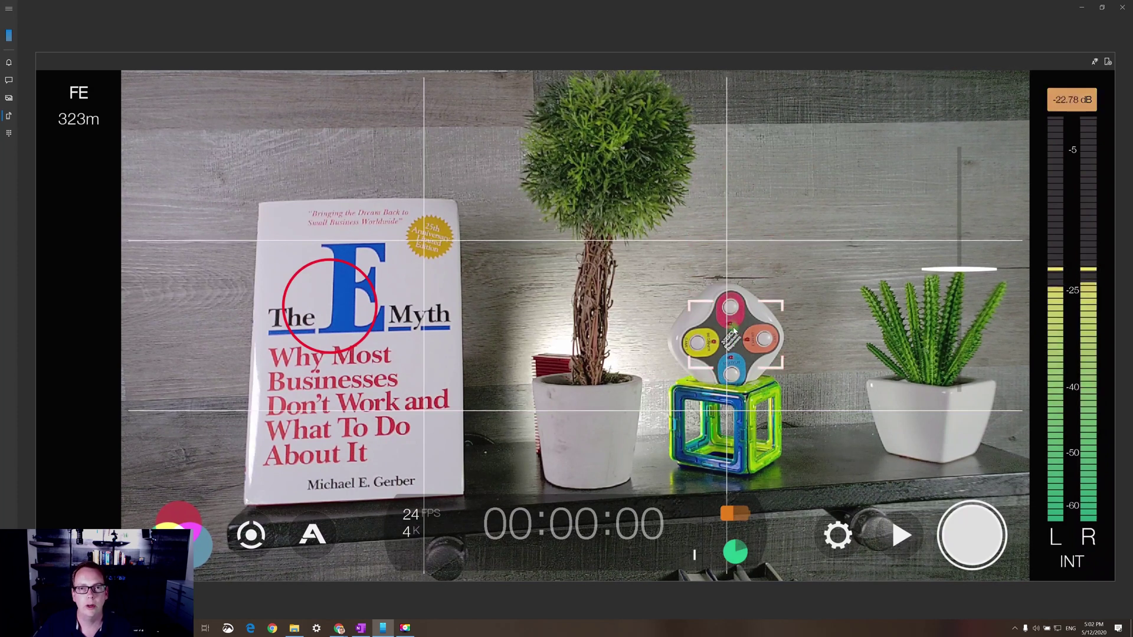
left_click(734, 332)
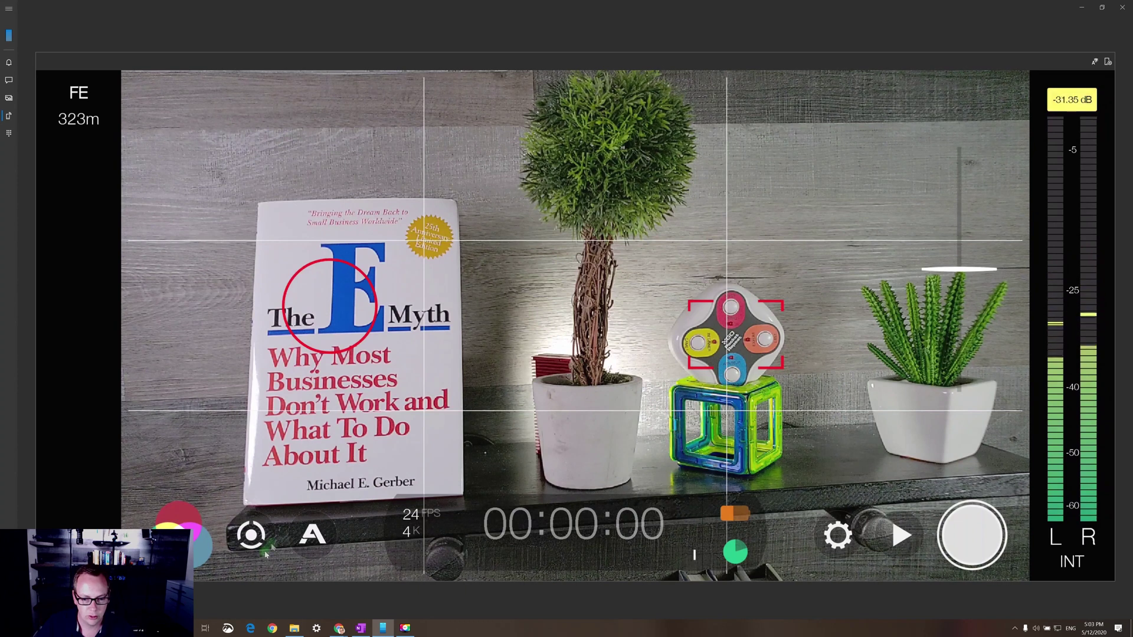
- Enable manual focus and exposure dials, pull focus out and back to sharp, and show analytics
left_click(250, 534)
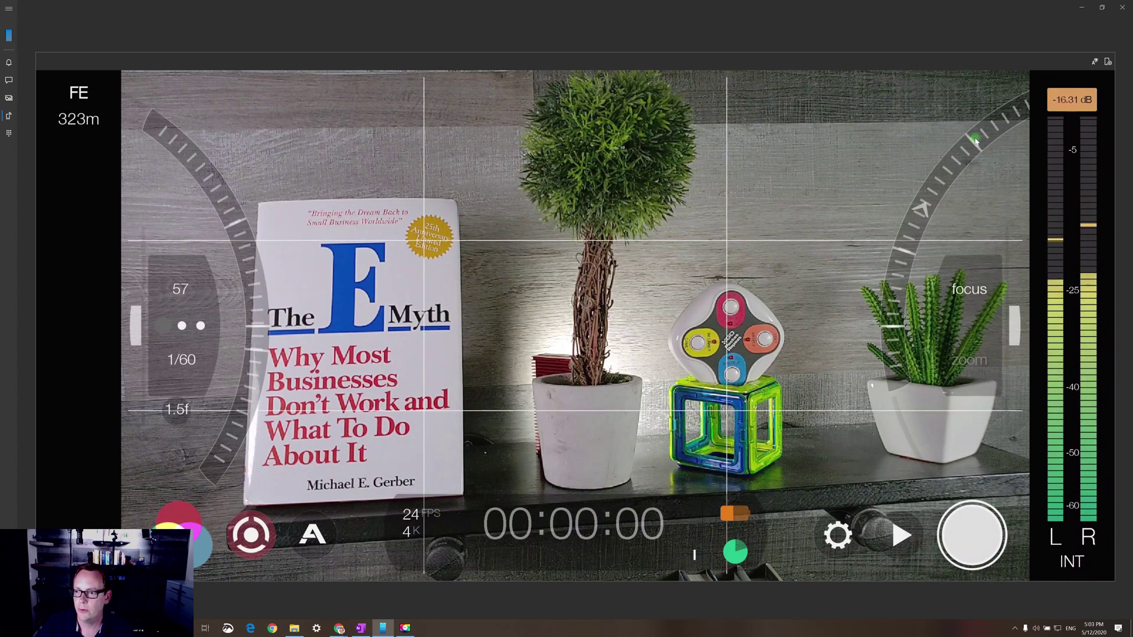
left_click_drag(975, 142, 951, 149)
mouse_move(900, 269)
left_mouse_down()
mouse_move(900, 313)
mouse_move(895, 276)
left_mouse_up()
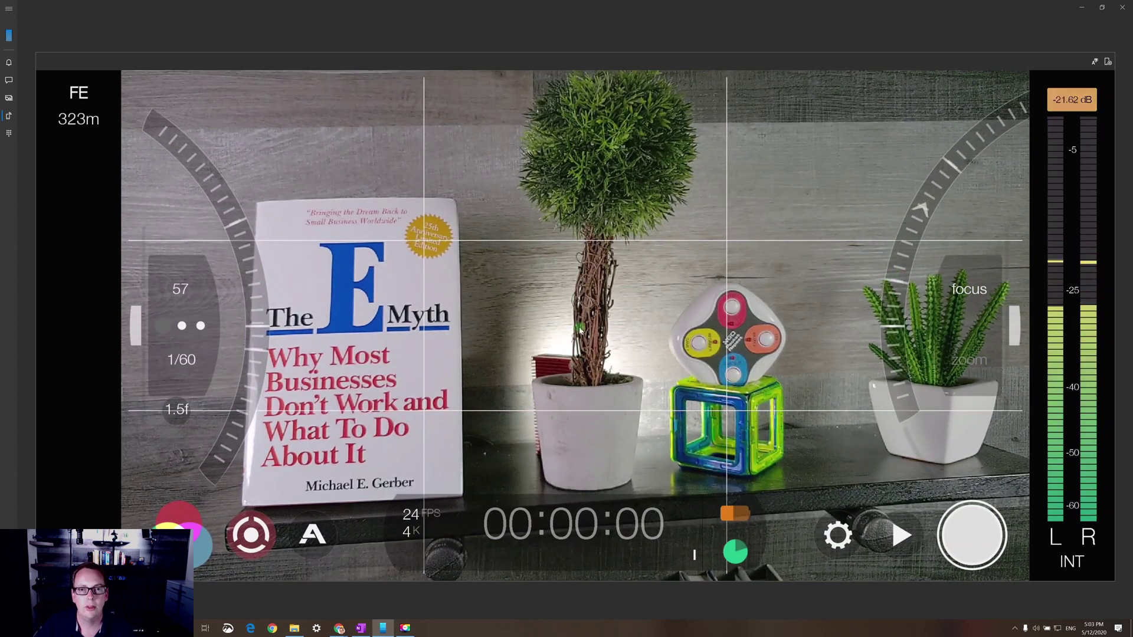
left_click(311, 534)
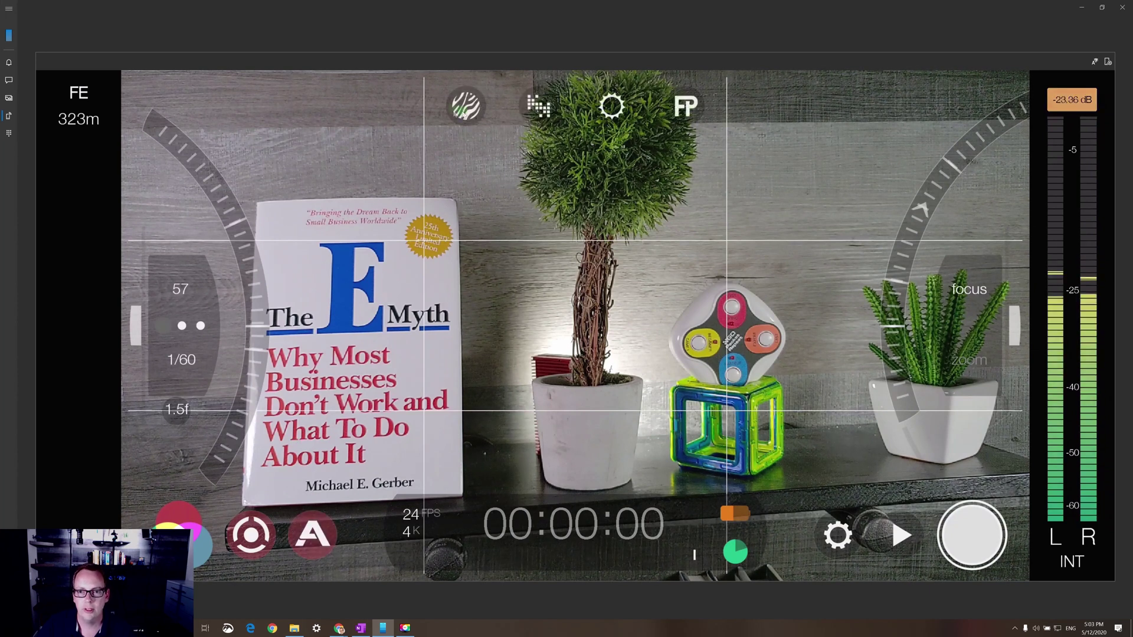
- Turn on focus peaking and pull focus onto the plants
left_click(685, 109)
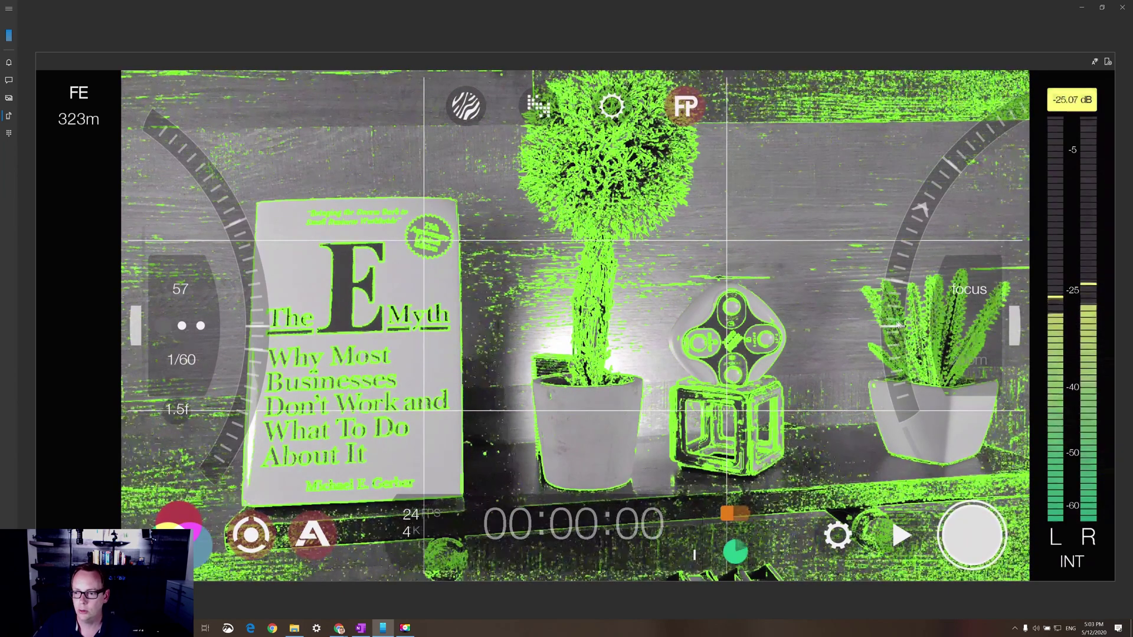
left_click_drag(894, 326, 908, 248)
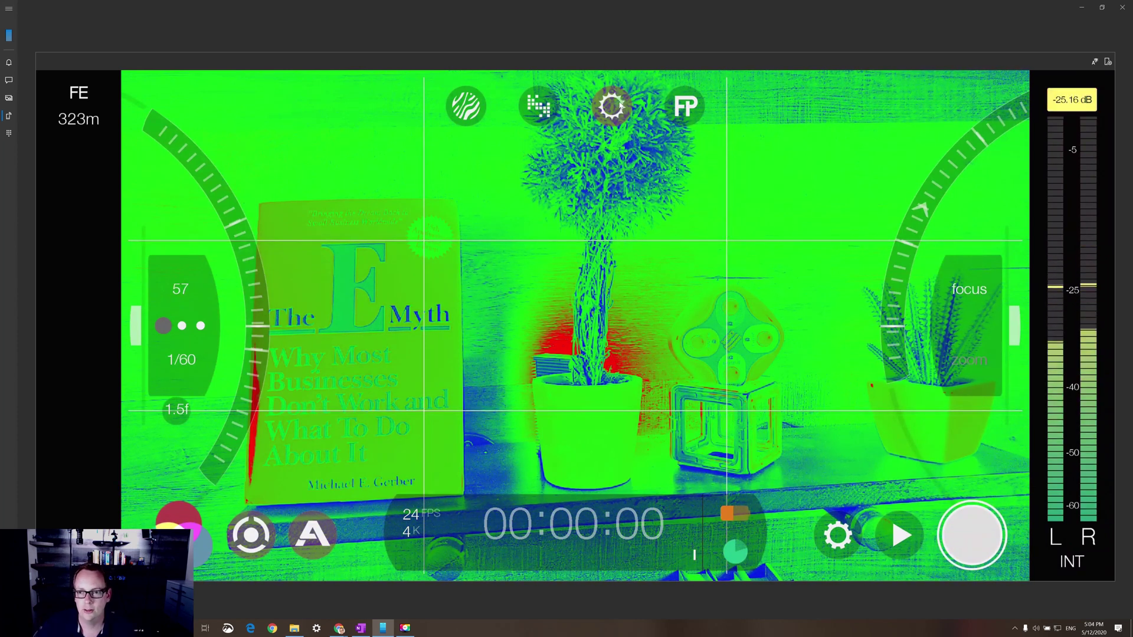
- Show the clipping overlay and darken exposure with a faster 1/192 shutter
left_click(544, 117)
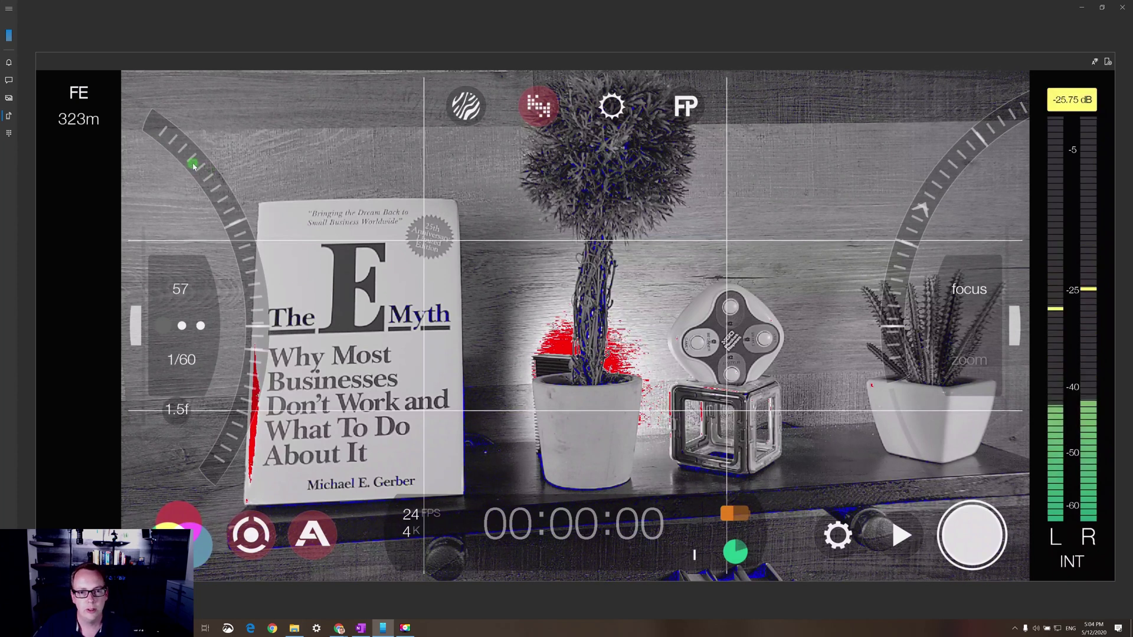
left_click_drag(215, 186, 239, 201)
- Check highlights with zebras, then turn them off and raise exposure to ISO 83 at 1/96
left_click(465, 107)
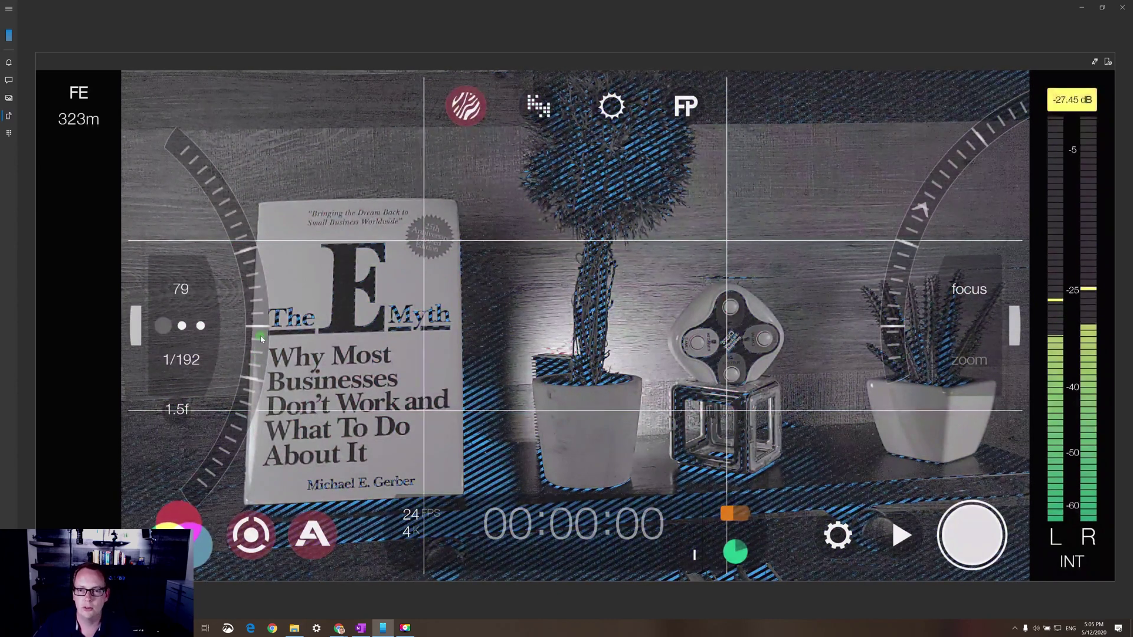
mouse_move(260, 337)
left_mouse_down()
mouse_move(260, 311)
mouse_move(260, 337)
left_mouse_up()
left_click(470, 106)
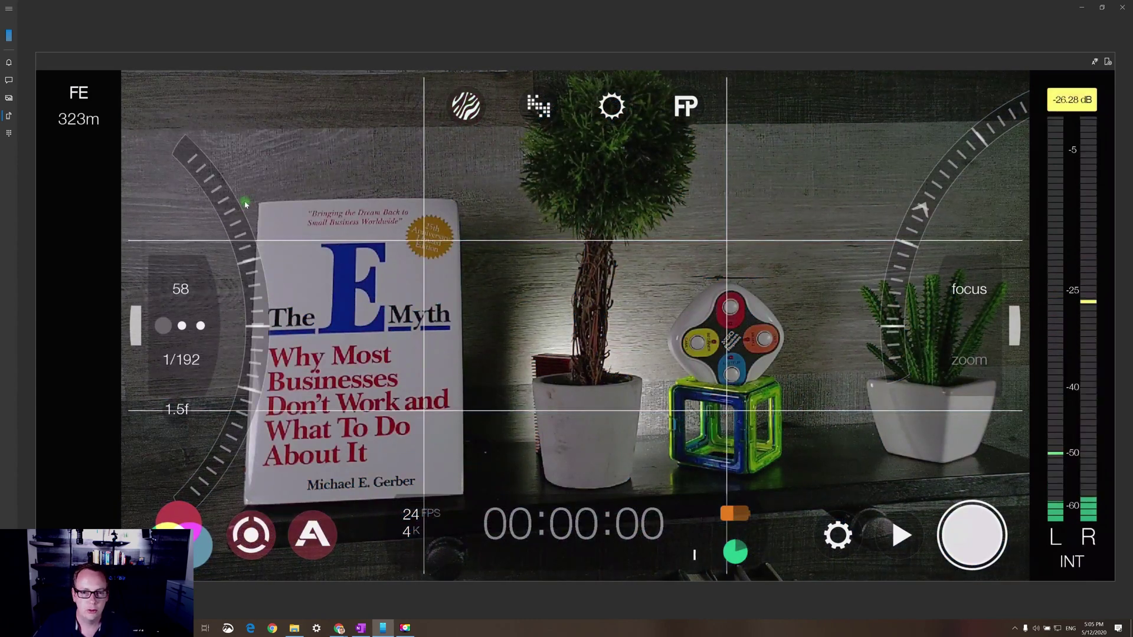
mouse_move(249, 239)
left_mouse_down()
mouse_move(234, 208)
mouse_move(242, 223)
left_mouse_up()
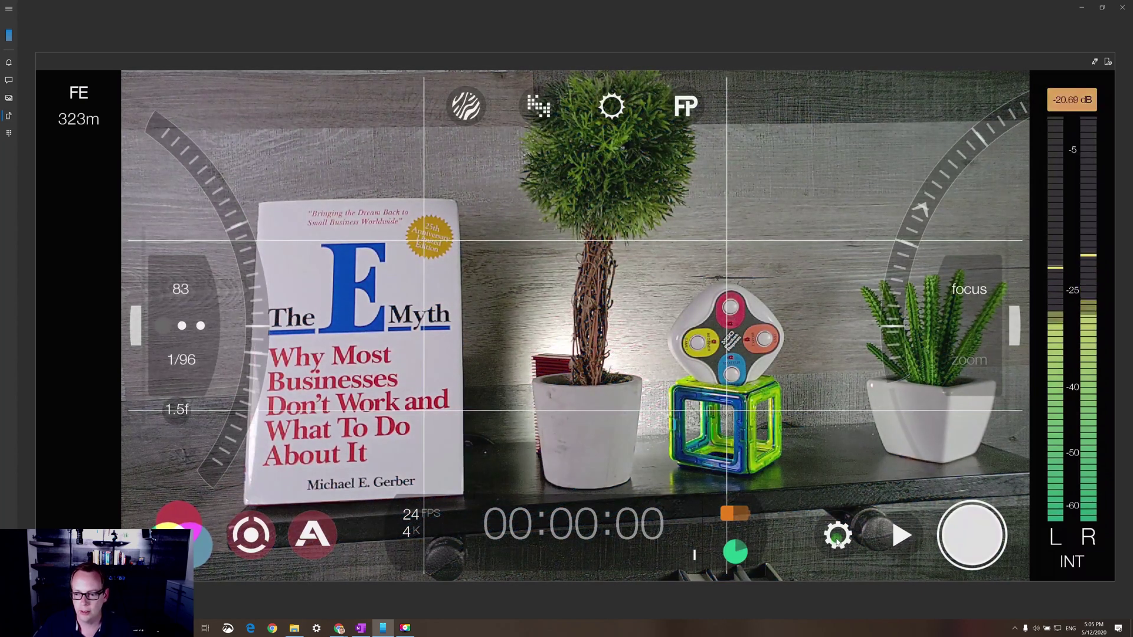
- Confirm the Resolution settings stay at 4K 2160p in 16:9, back to the settings grid
left_click(837, 536)
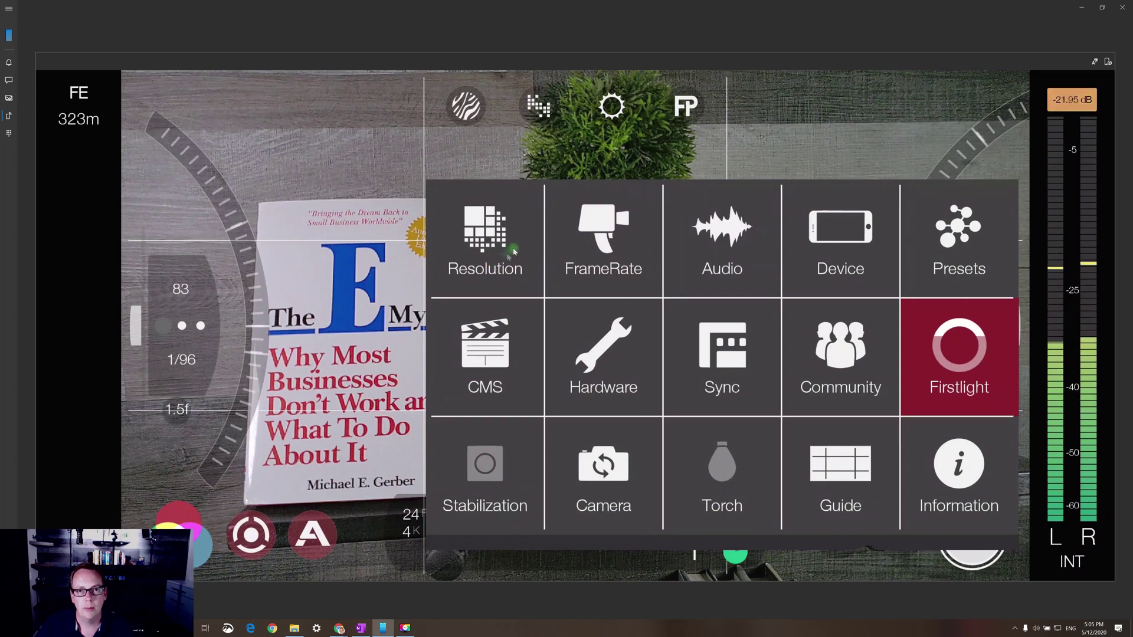
left_click(499, 247)
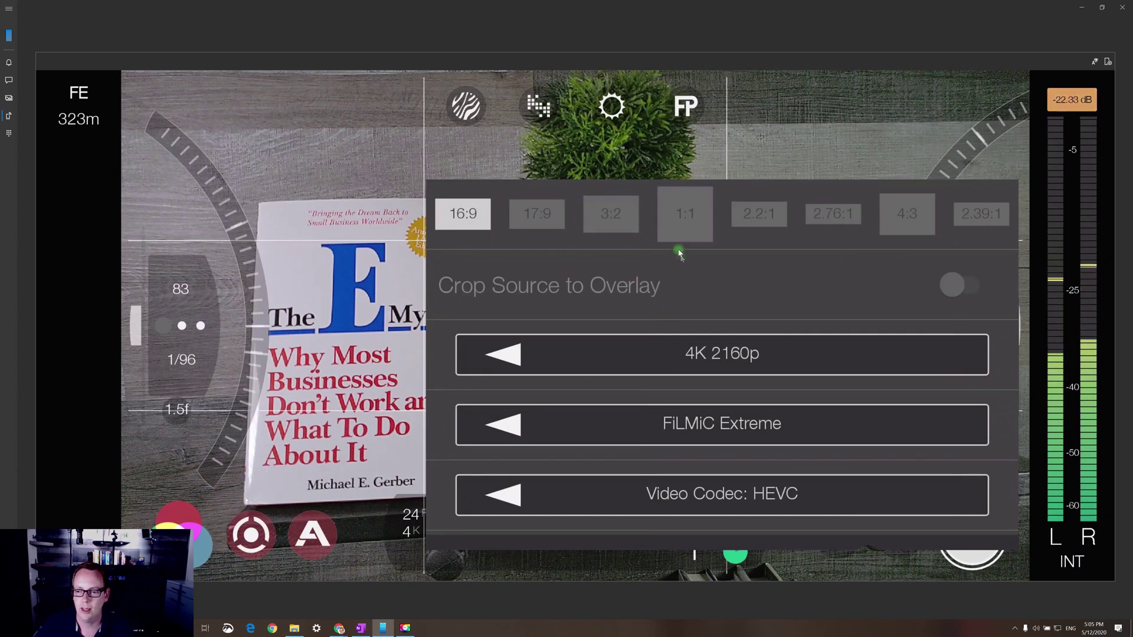
left_click(459, 232)
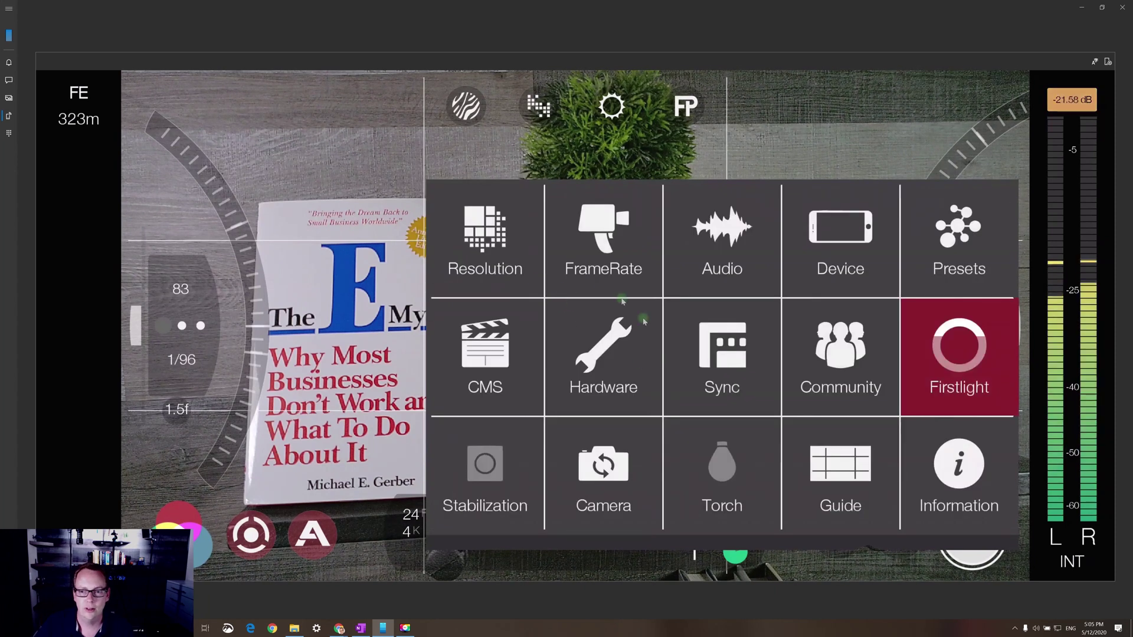
- Set Capture FPS and Playback FPS to 24 in the FrameRate settings
left_click(619, 253)
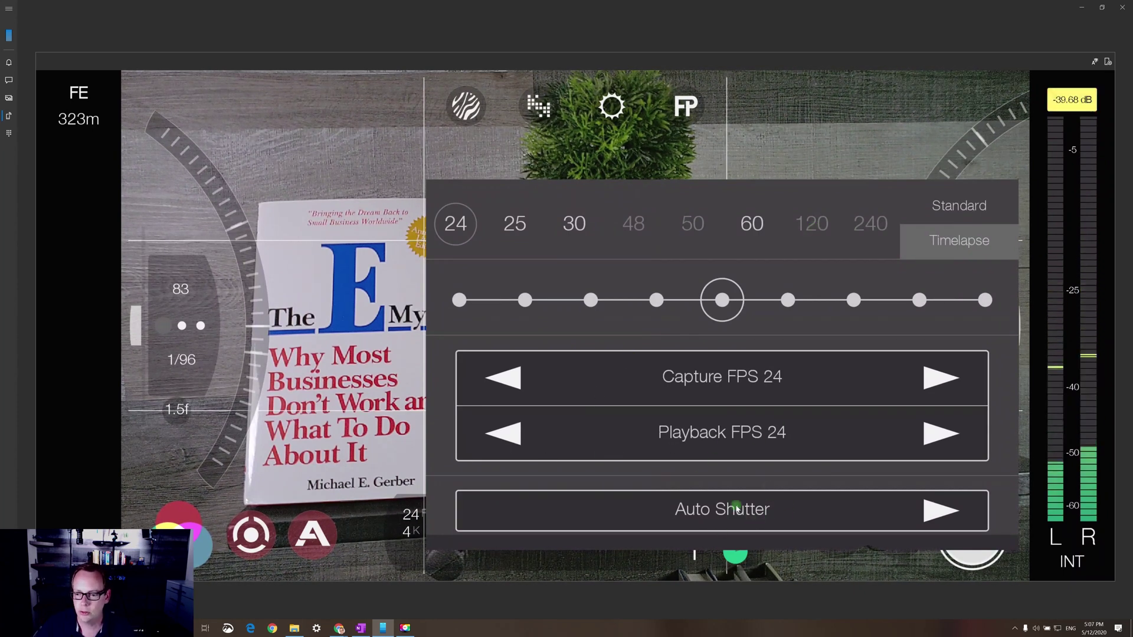
left_click(515, 345)
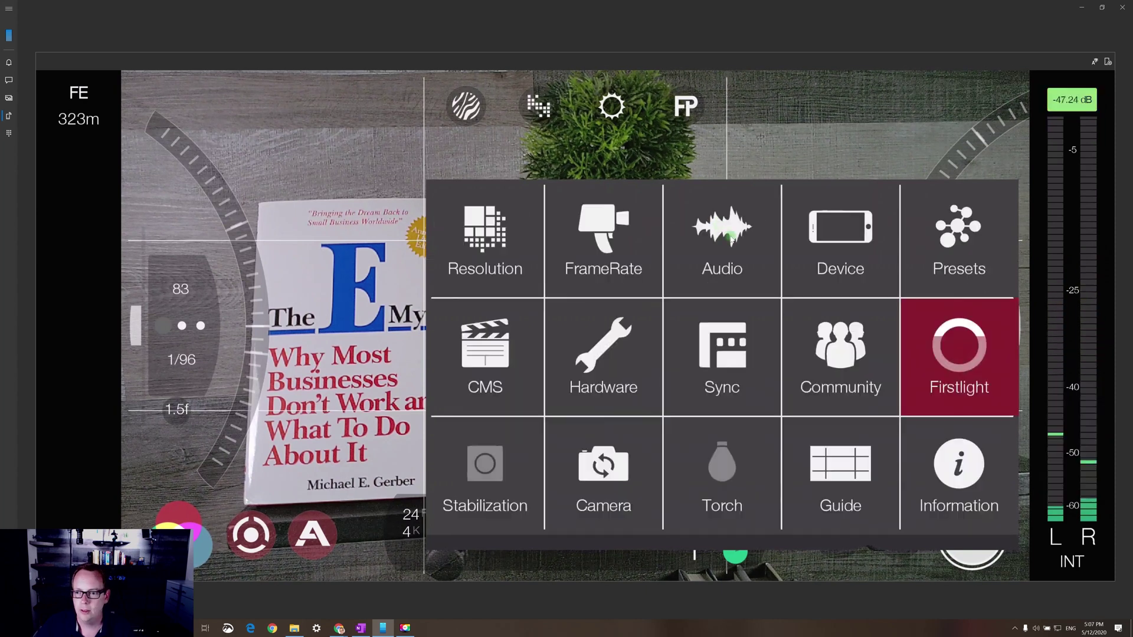
- Check audio uses Camera Microphone at 48.0 kHz, then go to the Device settings
left_click(740, 232)
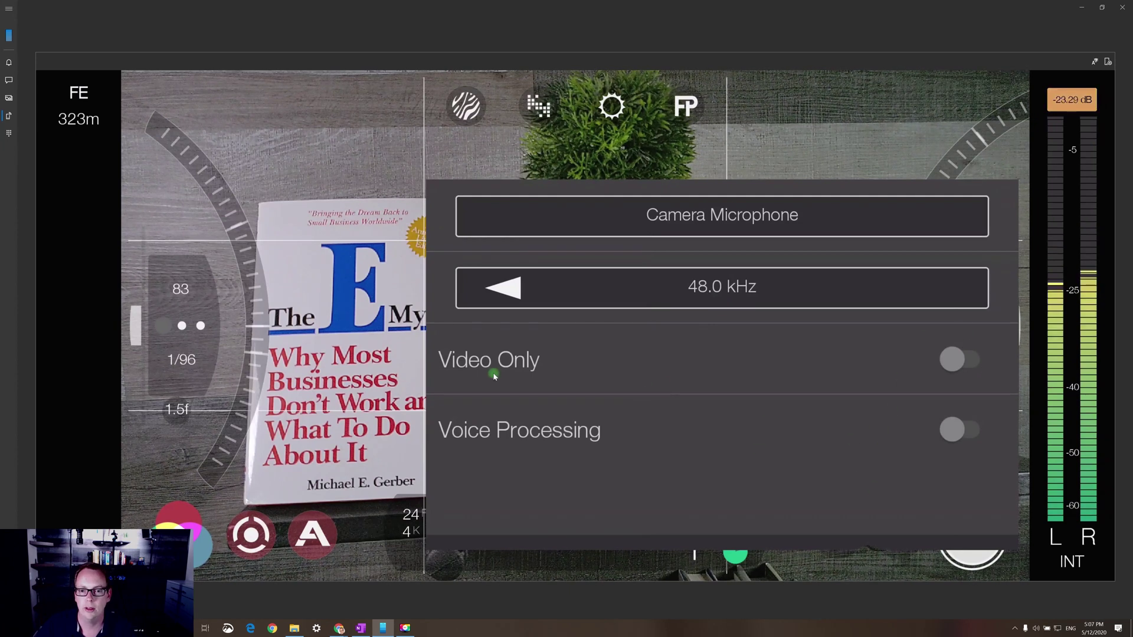
left_click(370, 232)
left_click(840, 231)
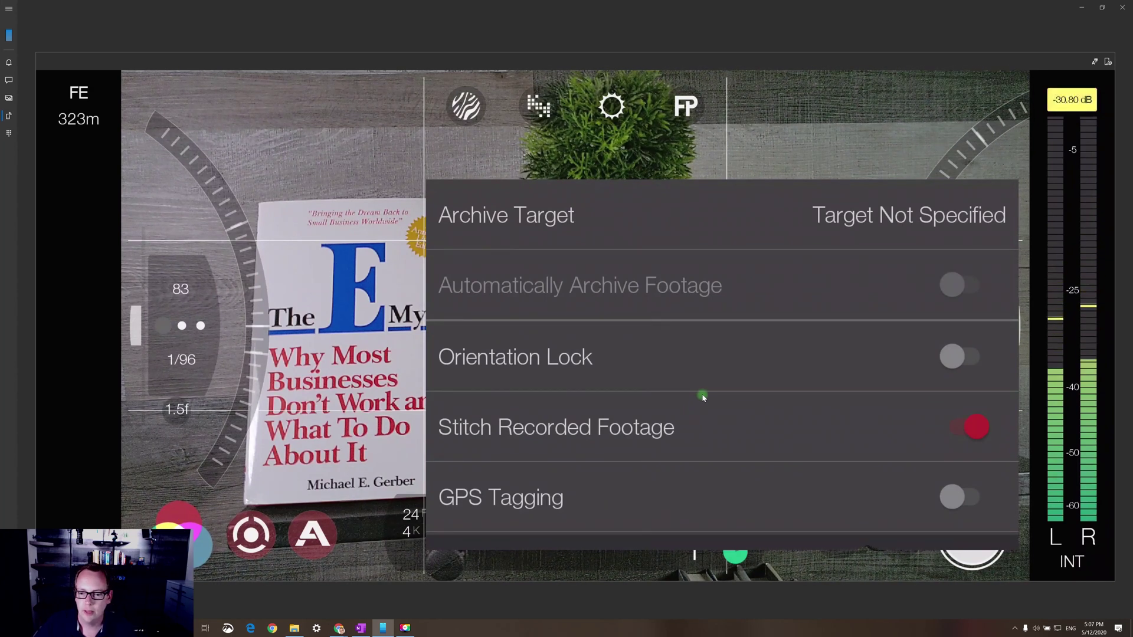
- Toggle Orientation Lock on and back off in the Device list, then return to the settings grid
scroll(702, 397, "down", 1)
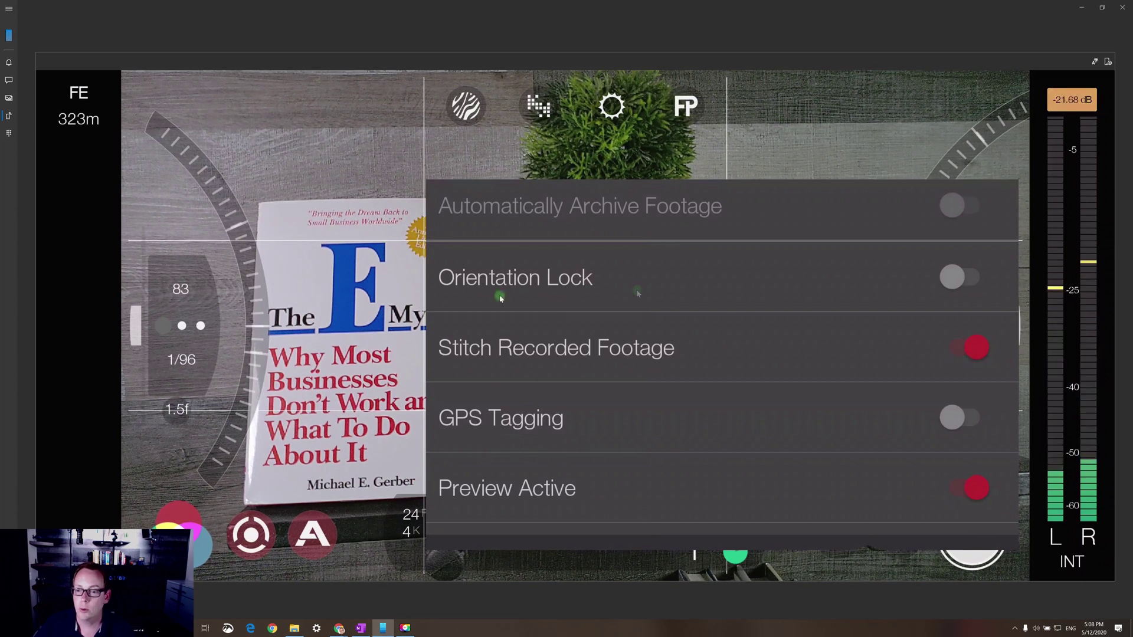
left_click(956, 278)
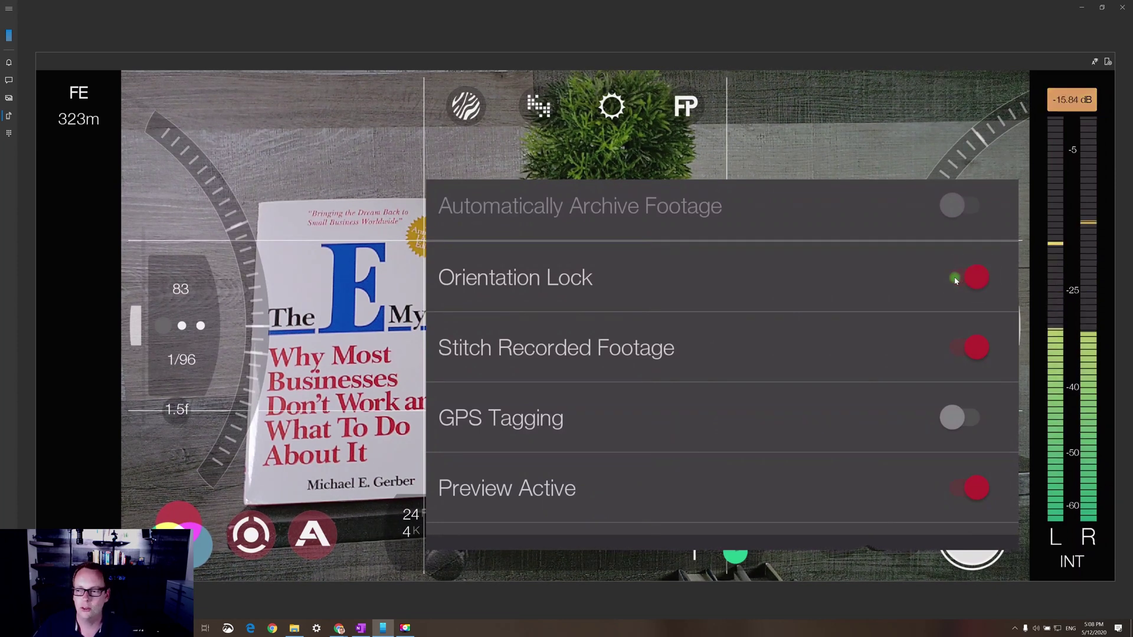
left_click(956, 279)
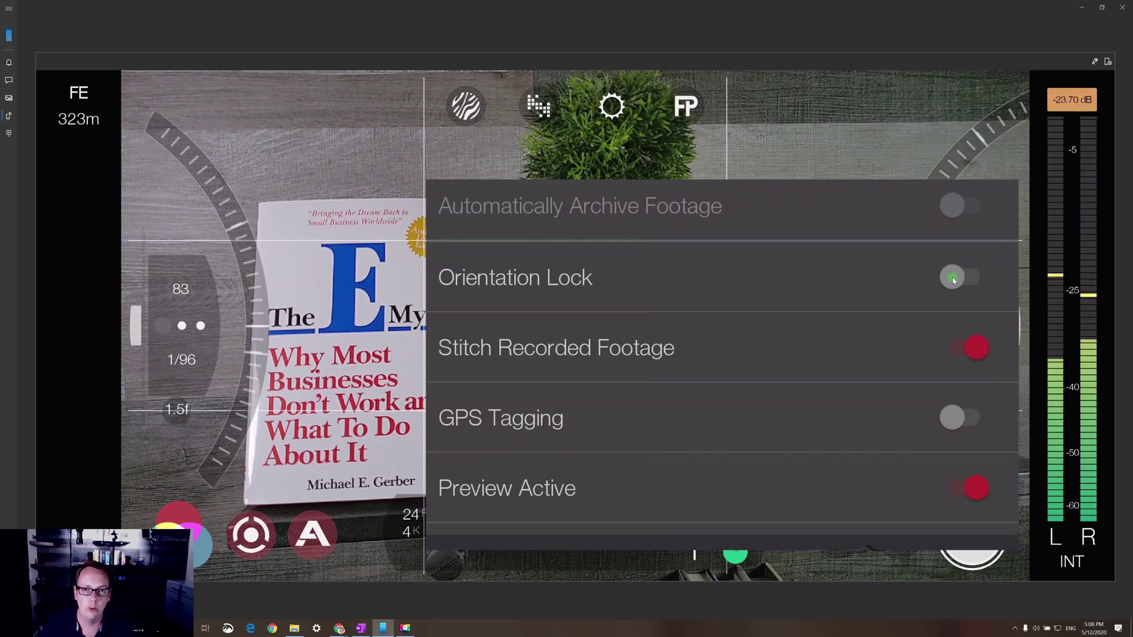
left_click_drag(923, 252, 728, 255)
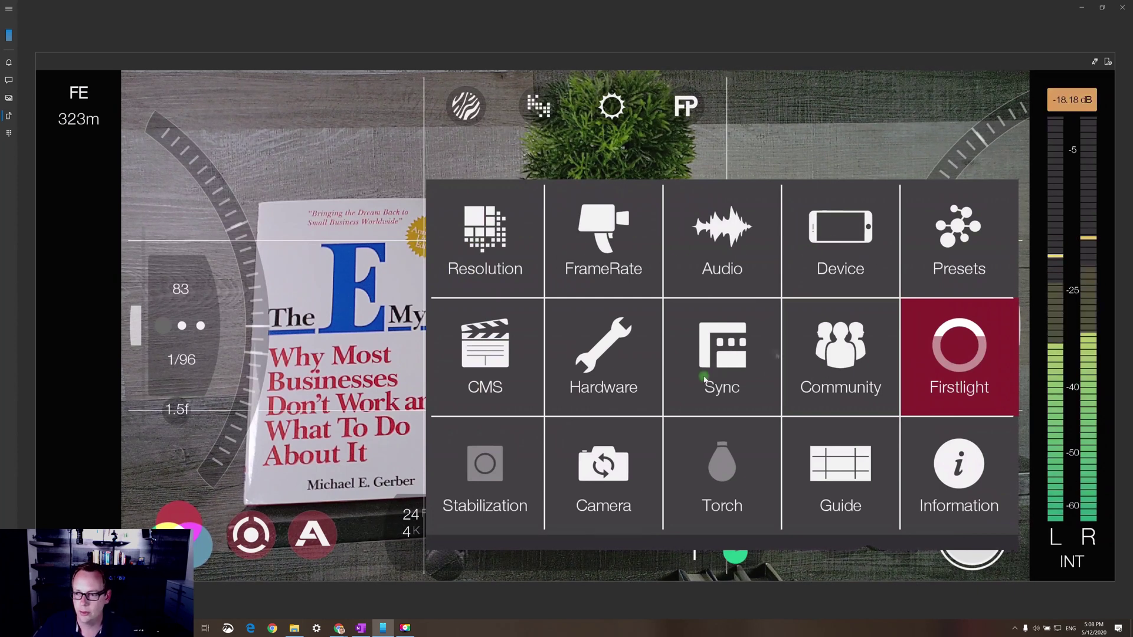
- Look over the saved presets, then bring up the lens picker with Mid, Wide, Selfie and Selfie Wide
left_click(948, 254)
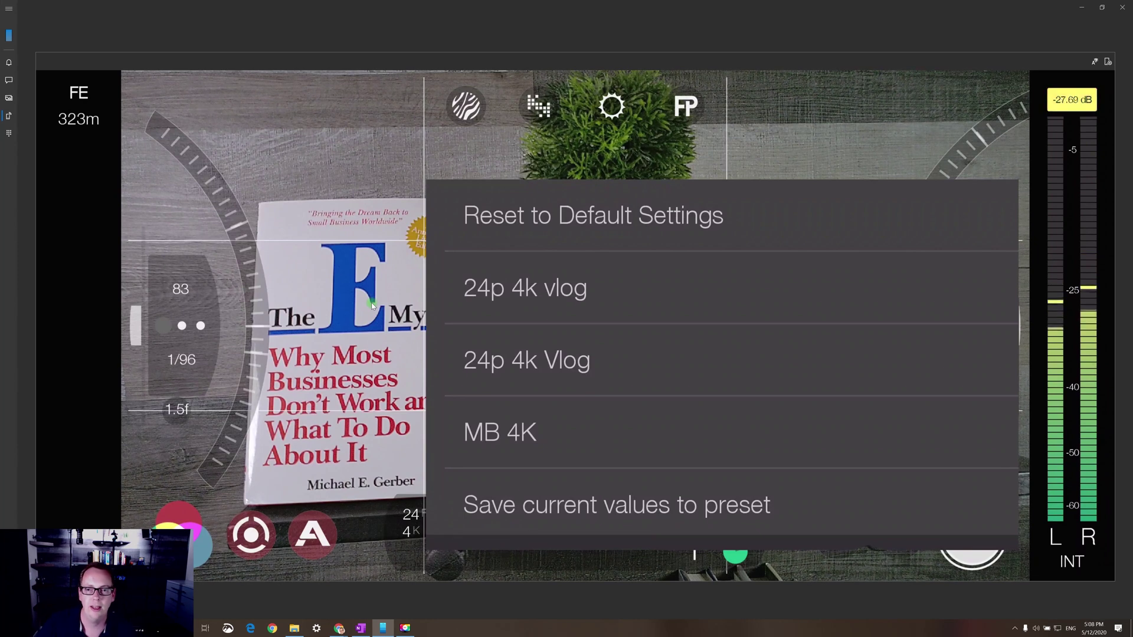
left_click(405, 199)
left_click(605, 477)
- Try the Selfie, Wide and Selfie Wide lenses in turn, ending back on Mid
left_click(589, 425)
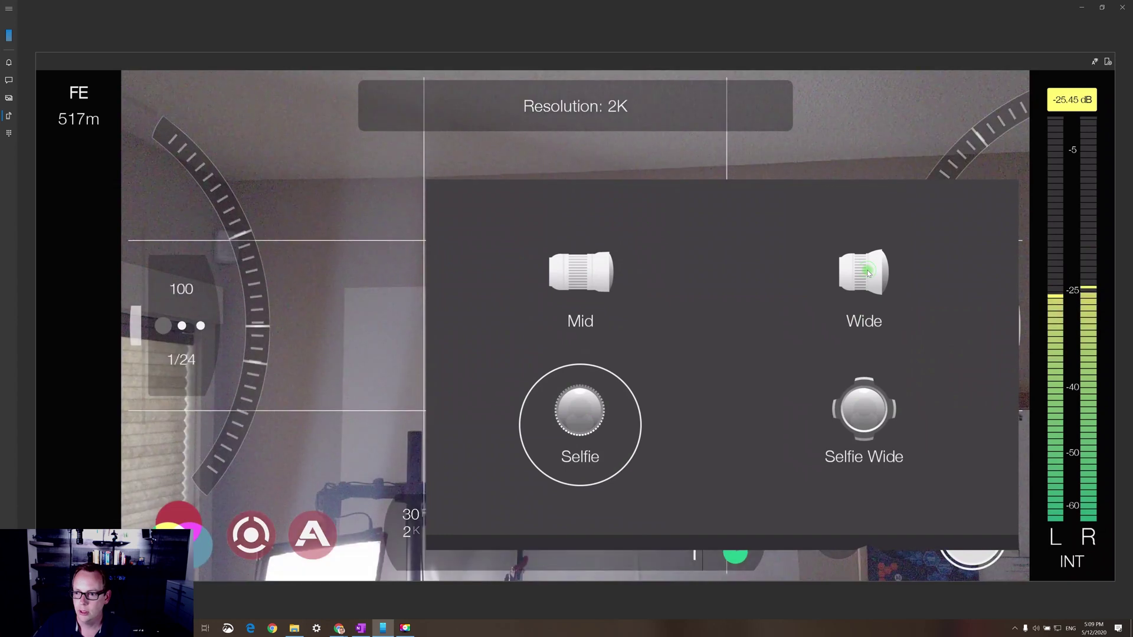
left_click(862, 270)
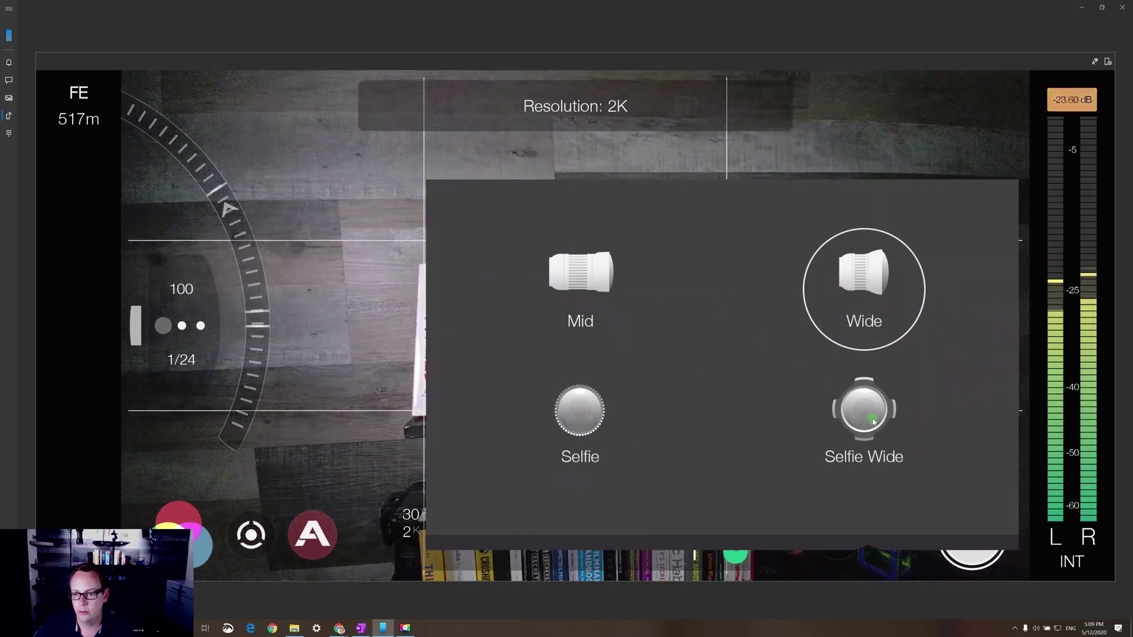
left_click(851, 426)
left_click(594, 288)
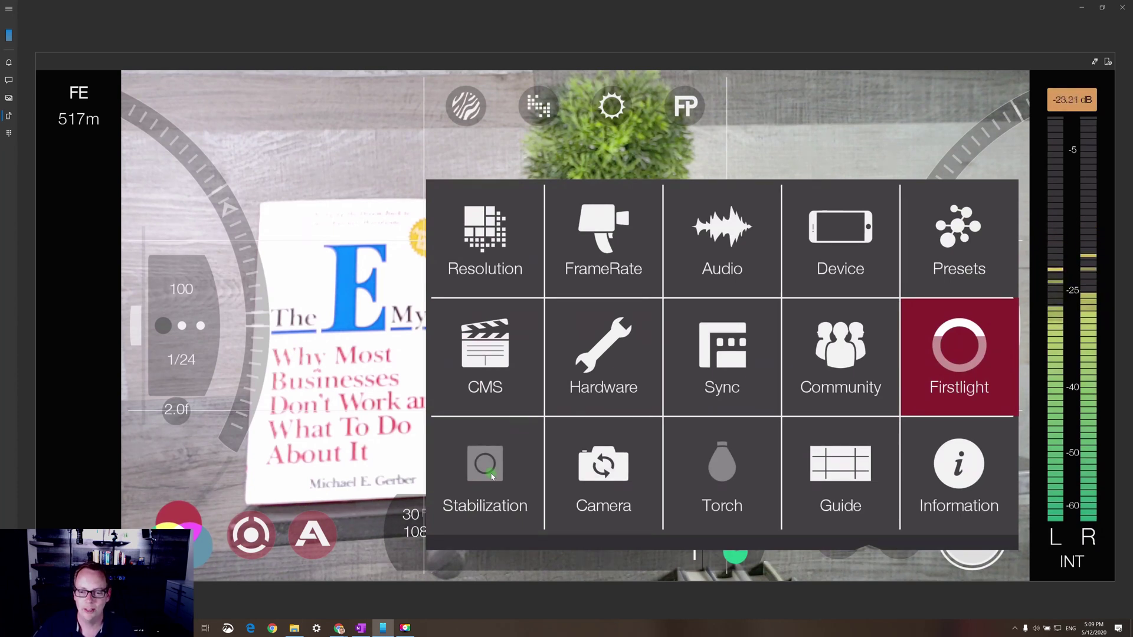
- Set stabilization to OIS and close the settings grid to return to the live preview
left_click(492, 475)
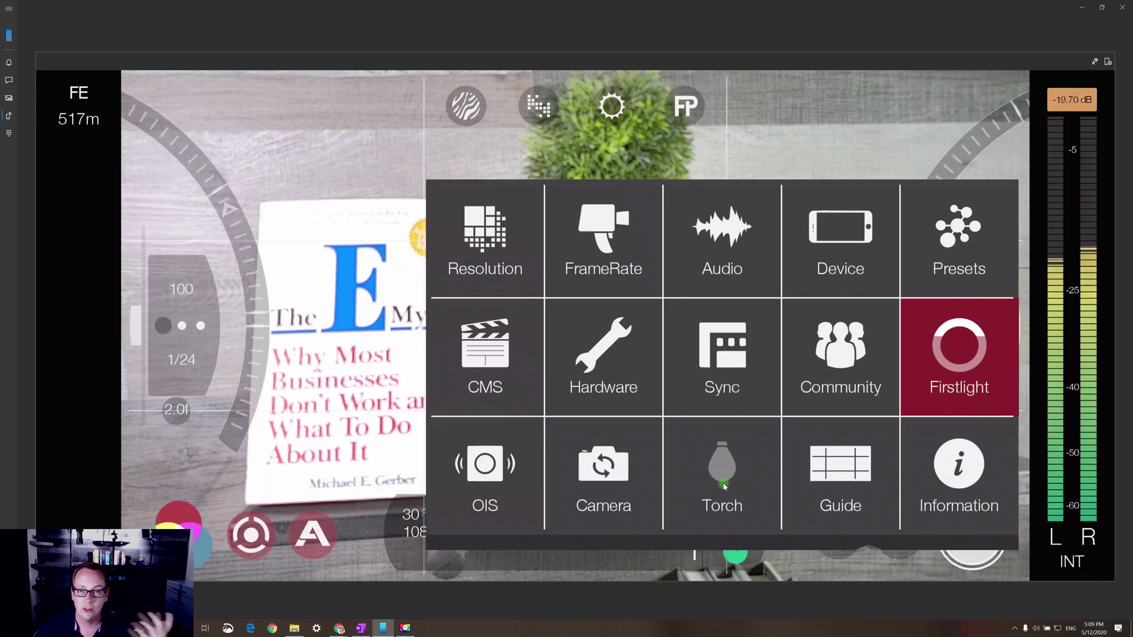
left_click(847, 471)
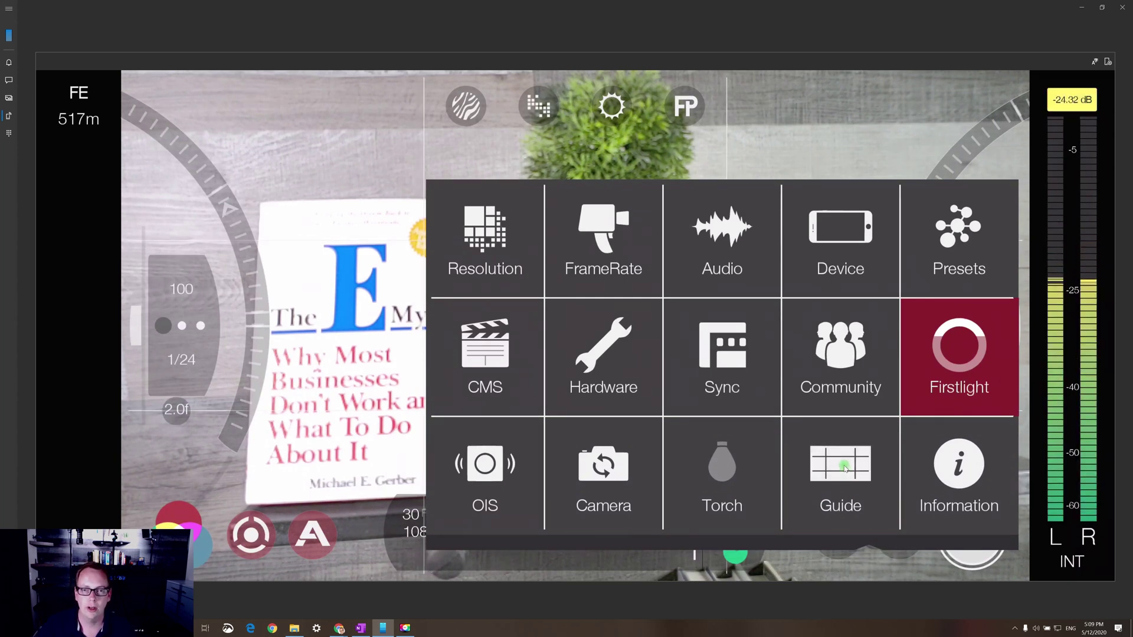
left_click(408, 215)
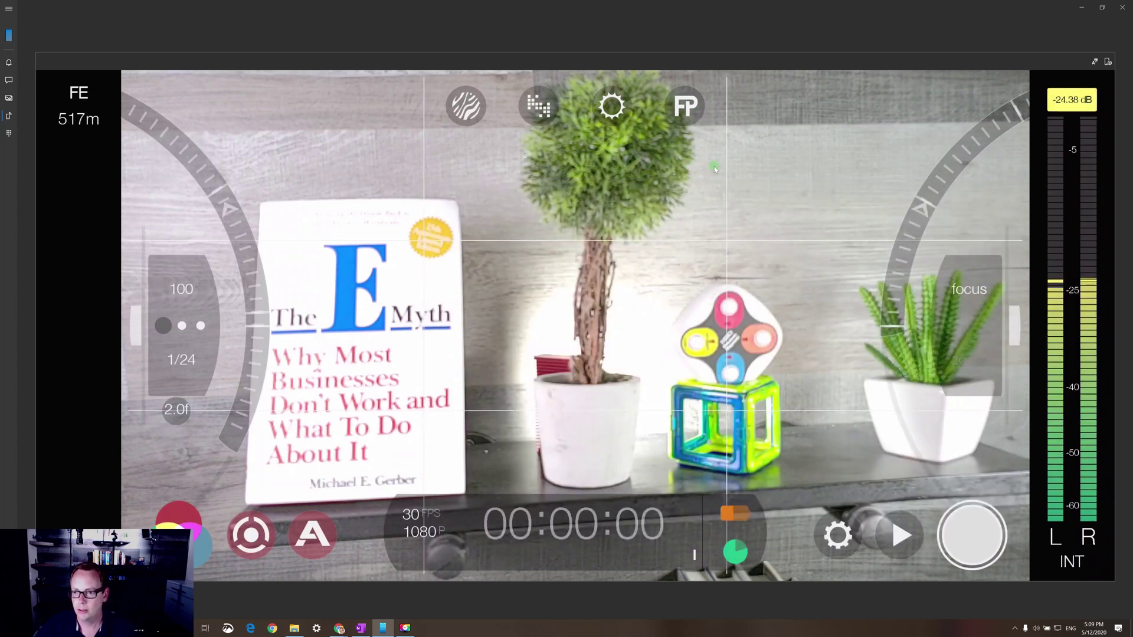
- Set manual exposure to ISO 79 with a 1/120 shutter using the left exposure arc
left_click(247, 278)
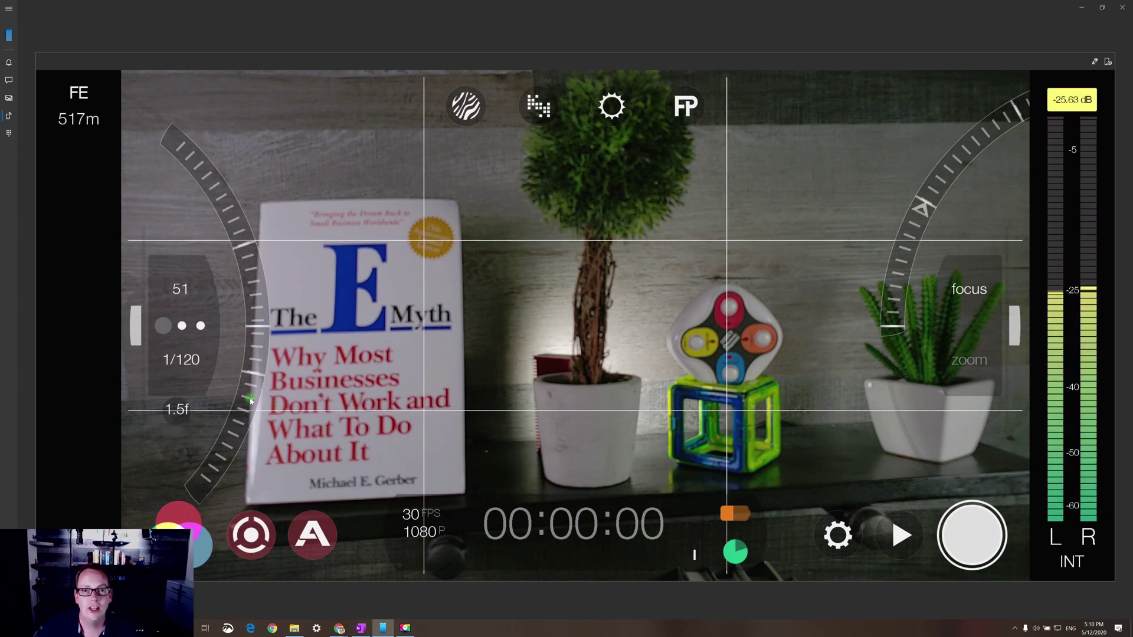
mouse_move(246, 407)
left_mouse_down()
mouse_move(274, 375)
mouse_move(268, 413)
left_mouse_up()
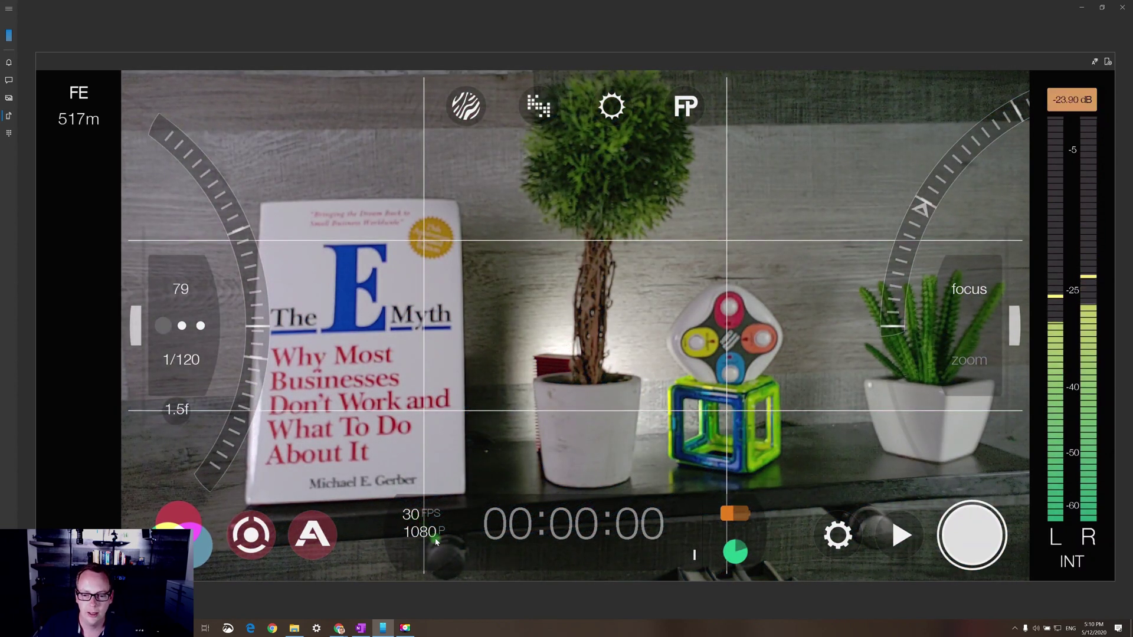
- Step the resolution up from HD 1080p through 2K 1152p to 4K 2160p
left_click(839, 534)
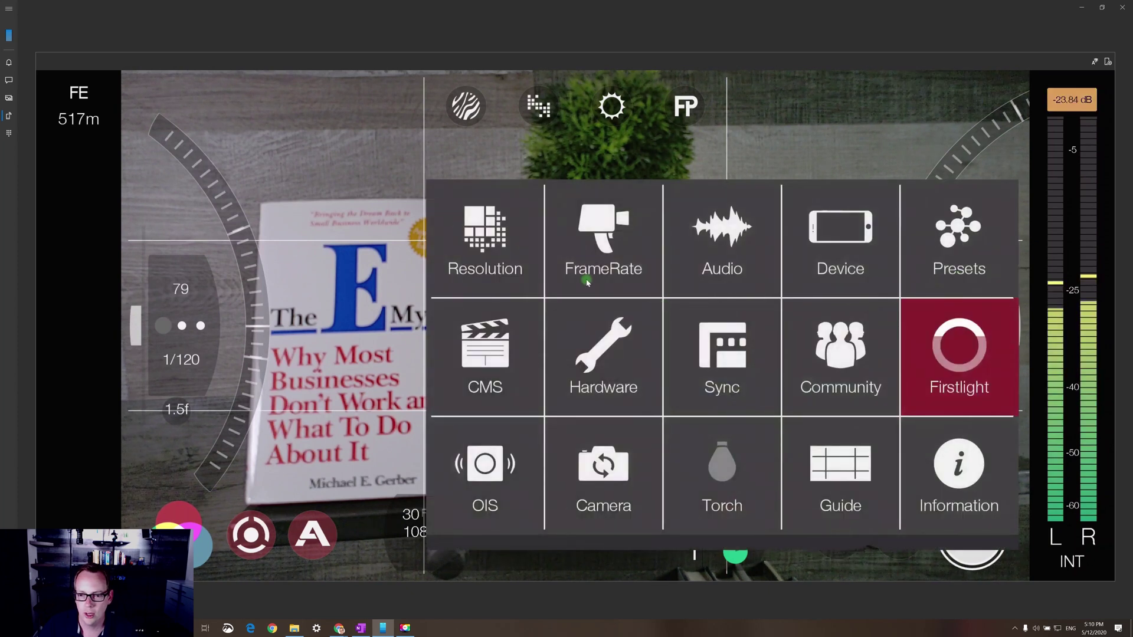
left_click(488, 231)
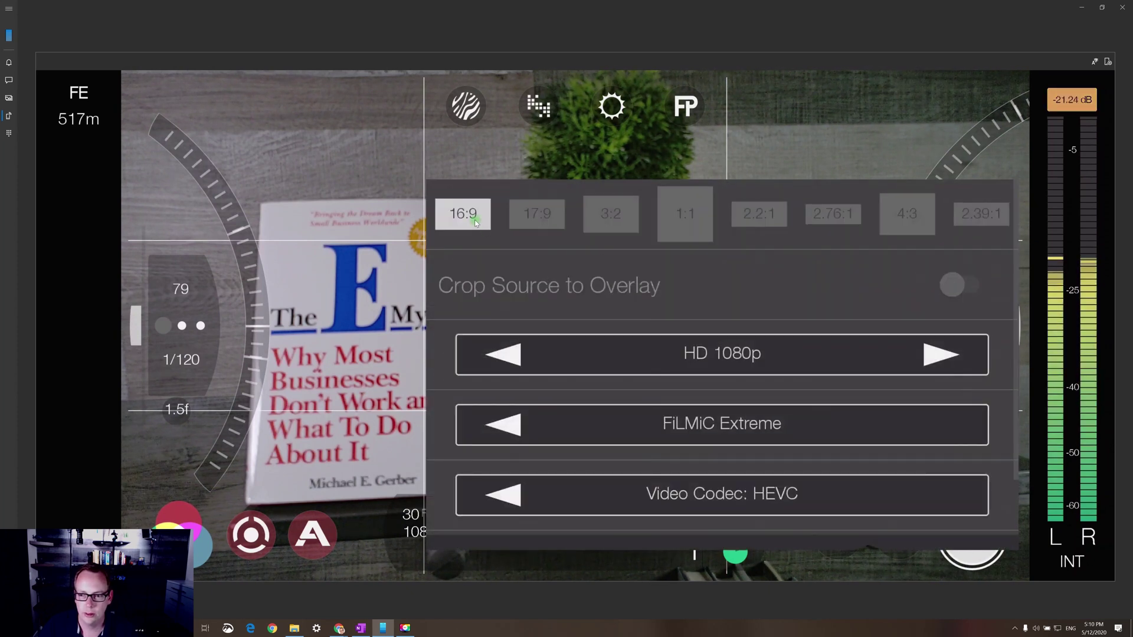
left_click(938, 354)
left_click(938, 354)
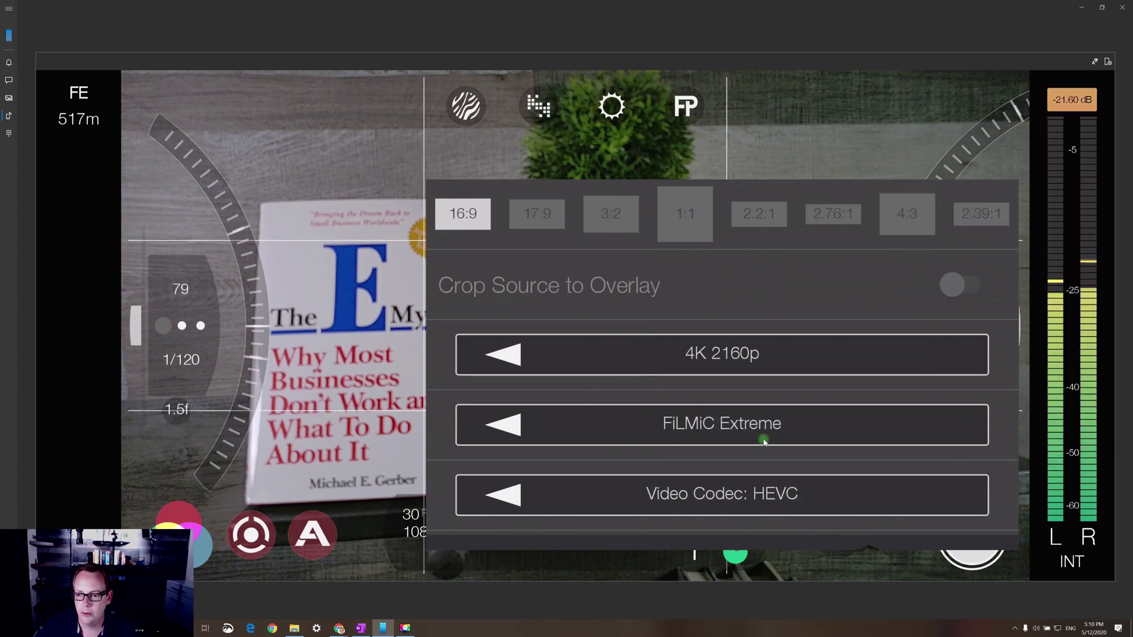
- Choose 24 fps in the Standard frame-rate row and close the frame rate panel
left_click(388, 300)
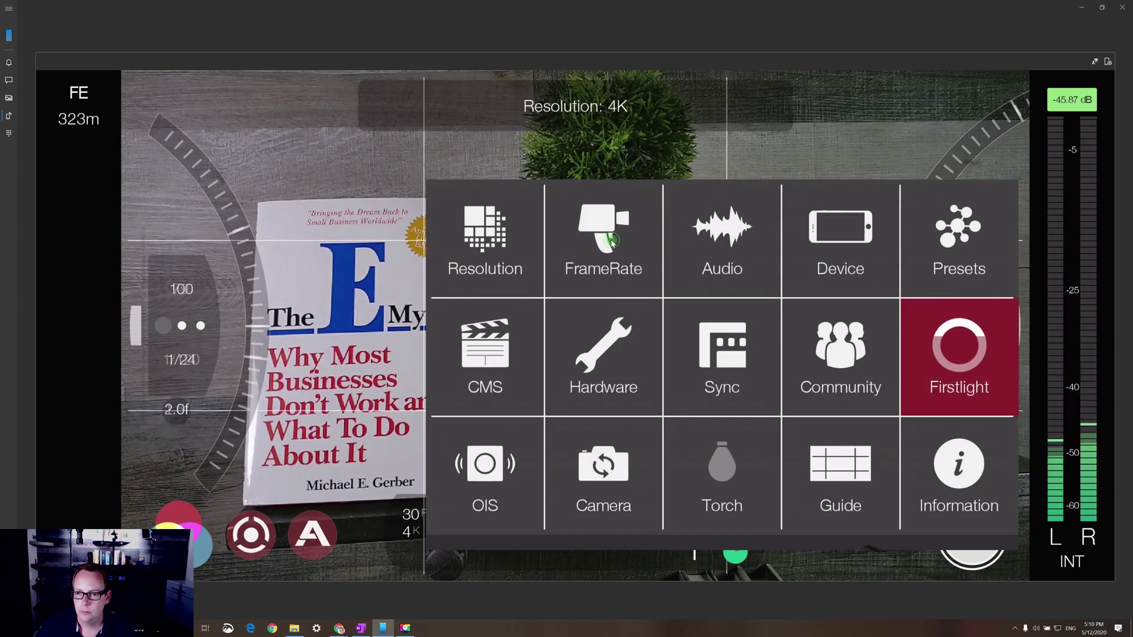
left_click(606, 238)
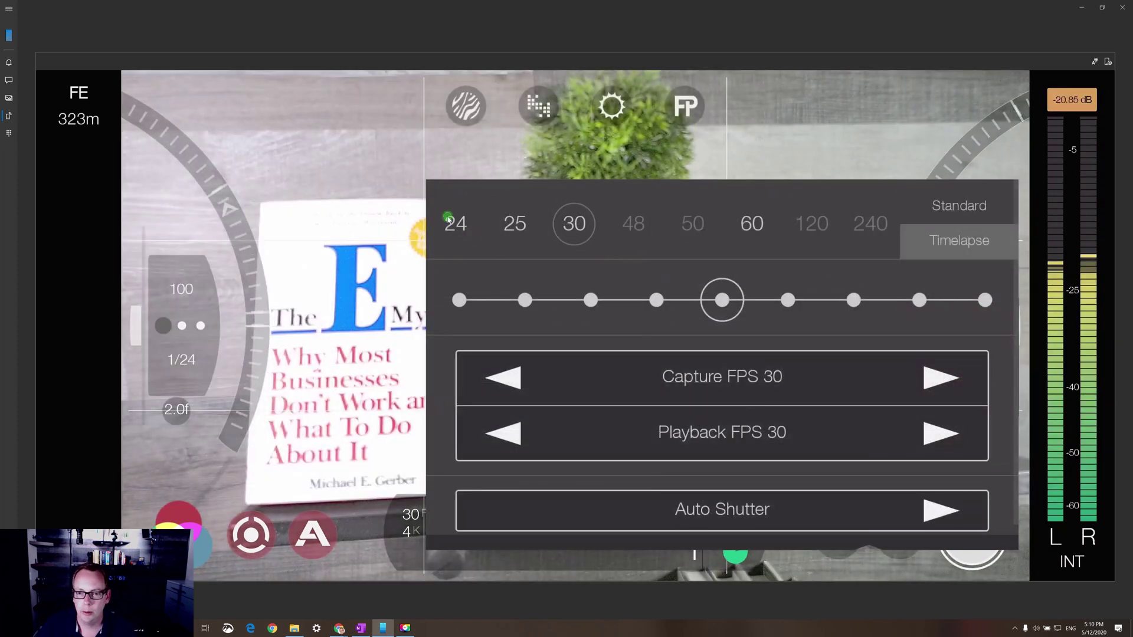
left_click(454, 223)
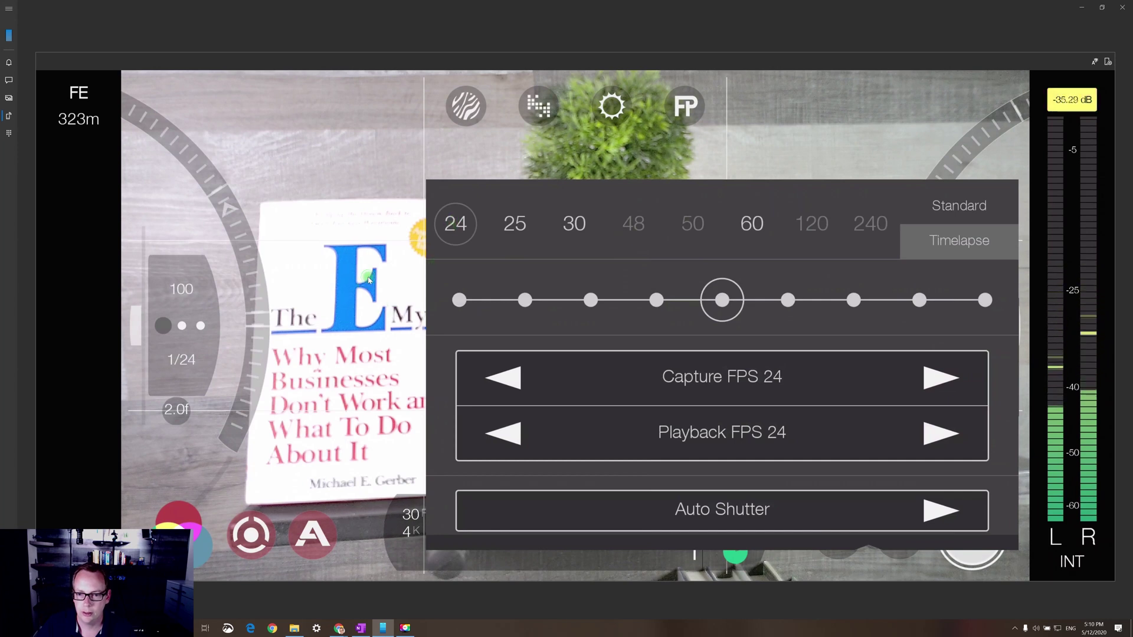
left_click(363, 298)
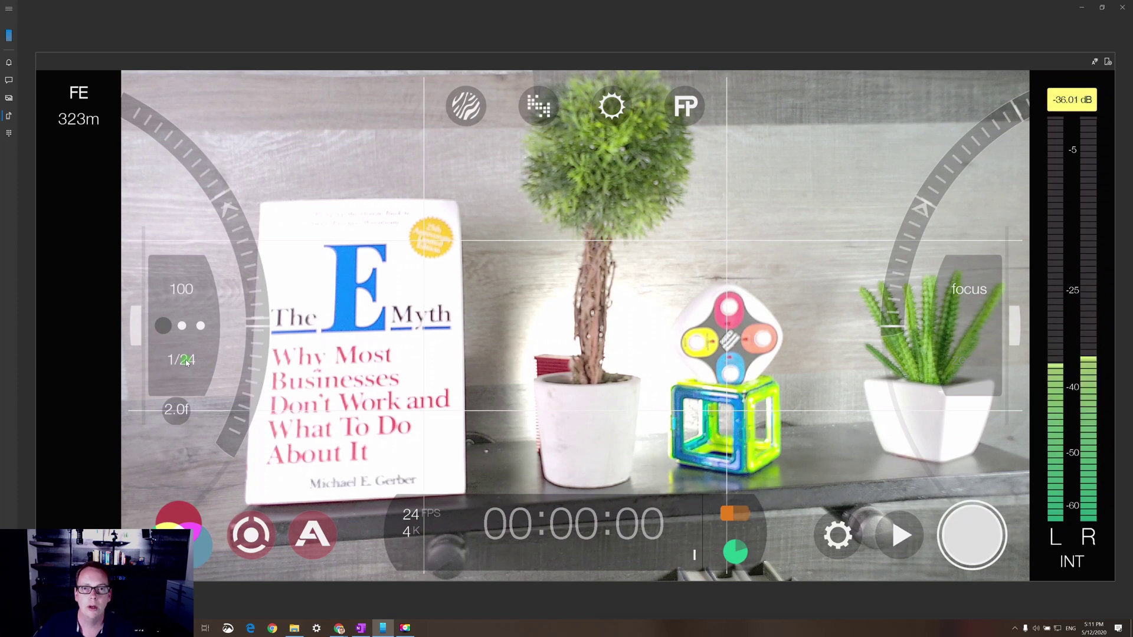
- Bring the shutter to 1/48 at about ISO 56 and reset the exposure reading to 1.5f
left_click_drag(260, 315, 262, 333)
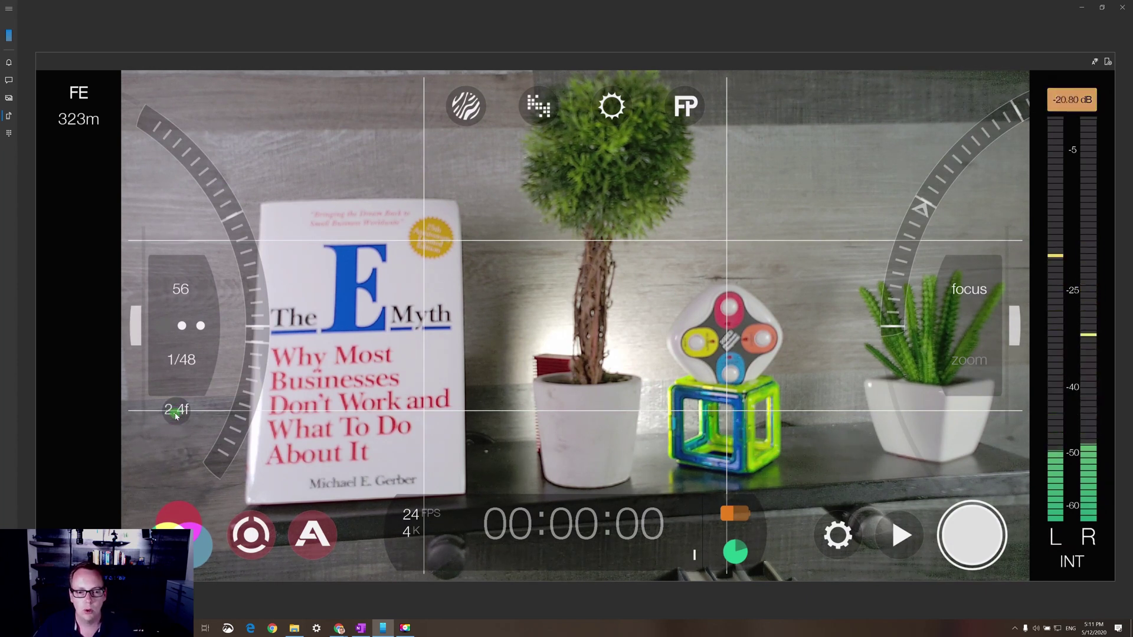
scroll(175, 416, "up", 3)
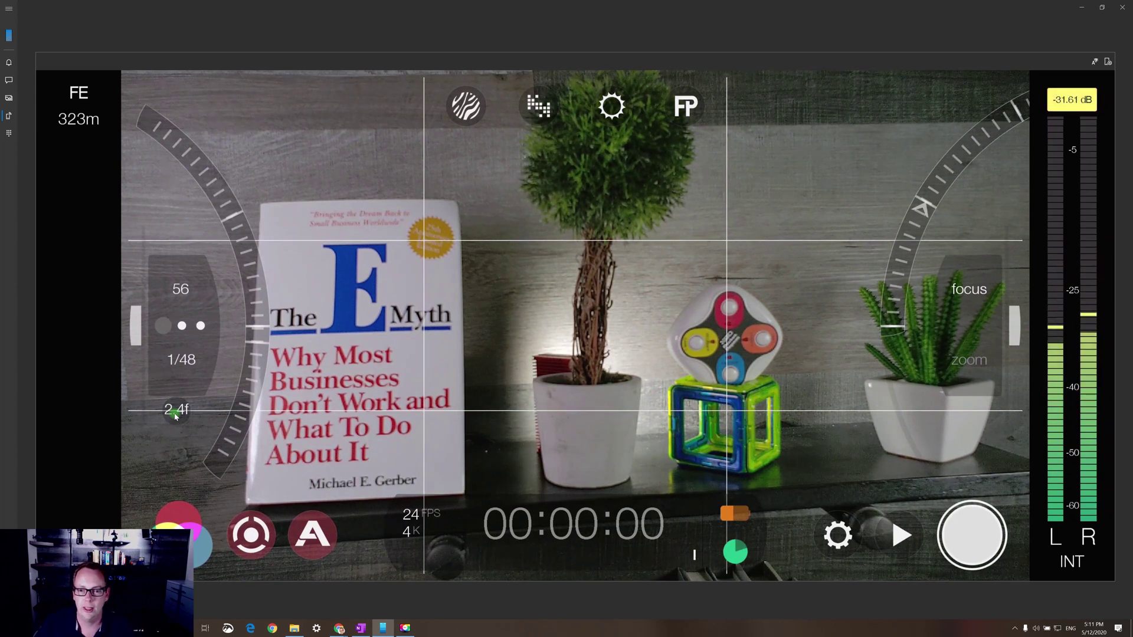
left_click(175, 414)
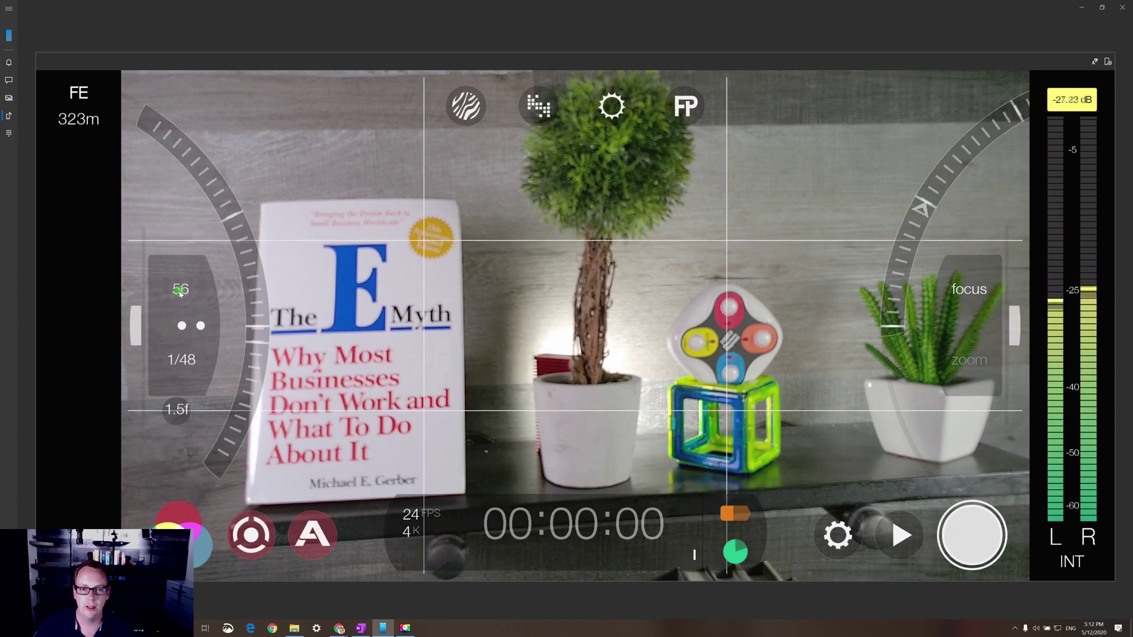
- Adjust exposure until zebras show, lock the 1/48 shutter, and lower ISO to 50
left_click_drag(242, 232, 218, 378)
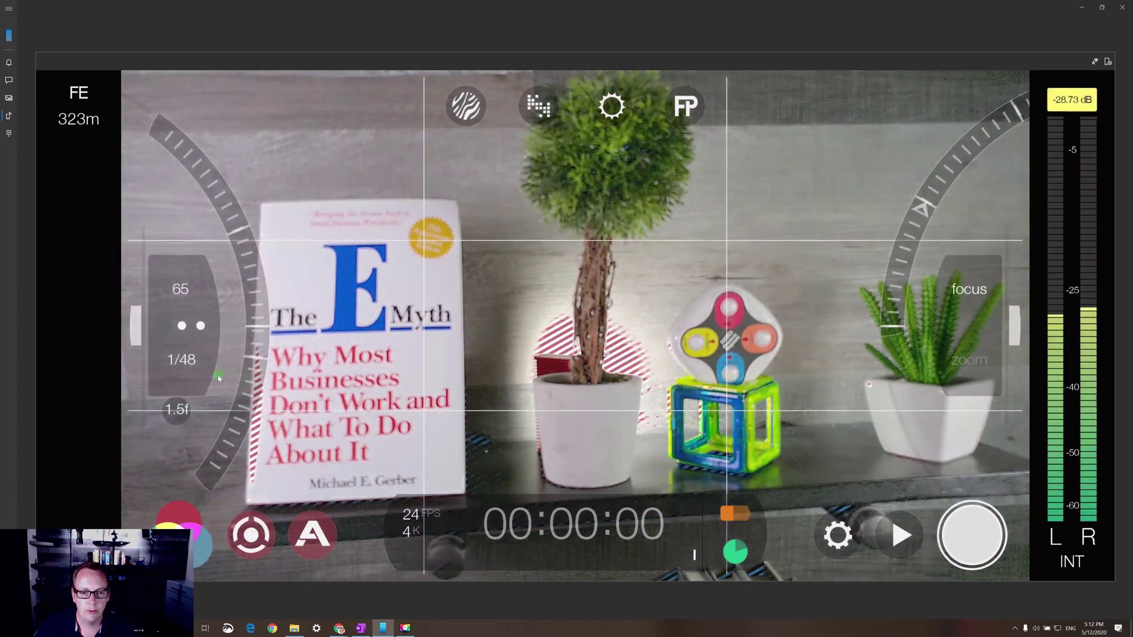
left_click(185, 360)
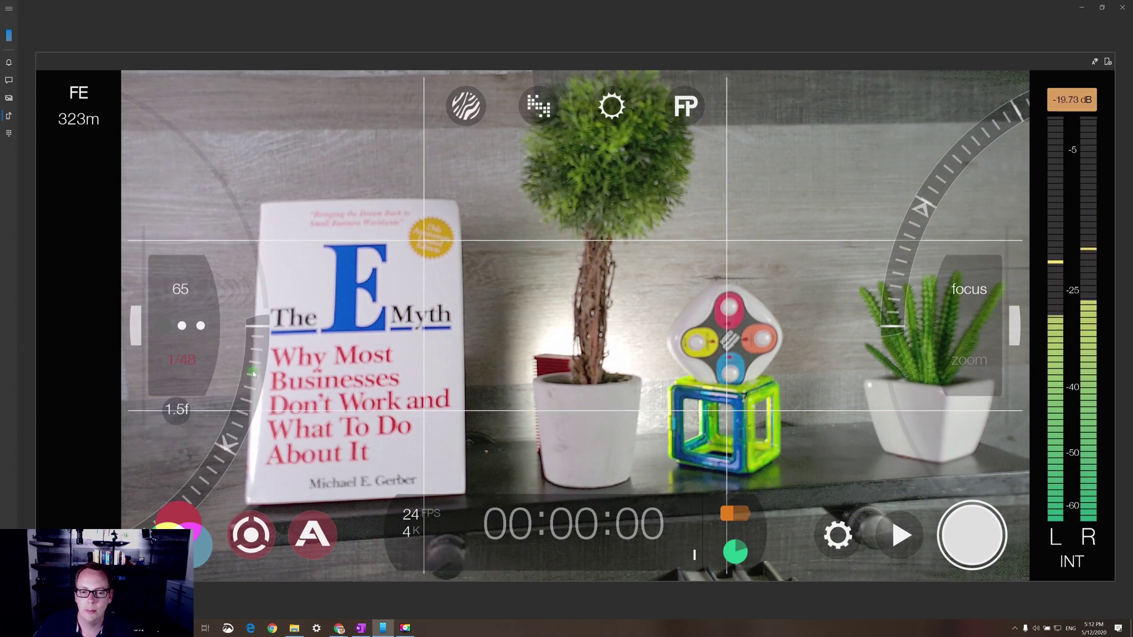
mouse_move(254, 367)
left_mouse_down()
mouse_move(243, 417)
mouse_move(250, 350)
left_mouse_up()
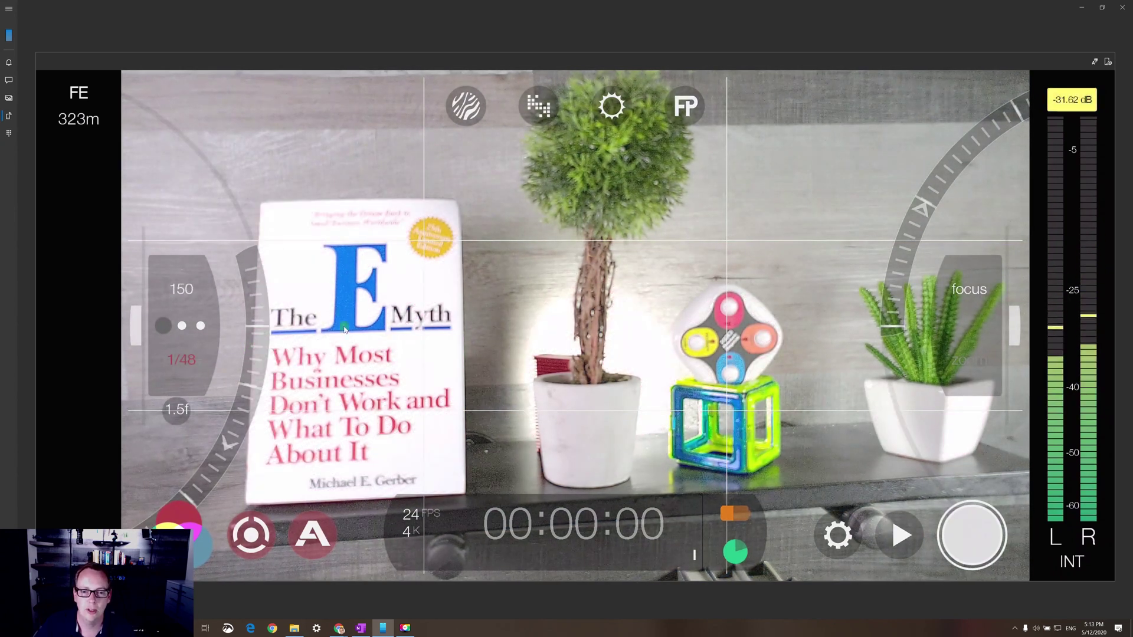
left_click_drag(252, 279, 257, 351)
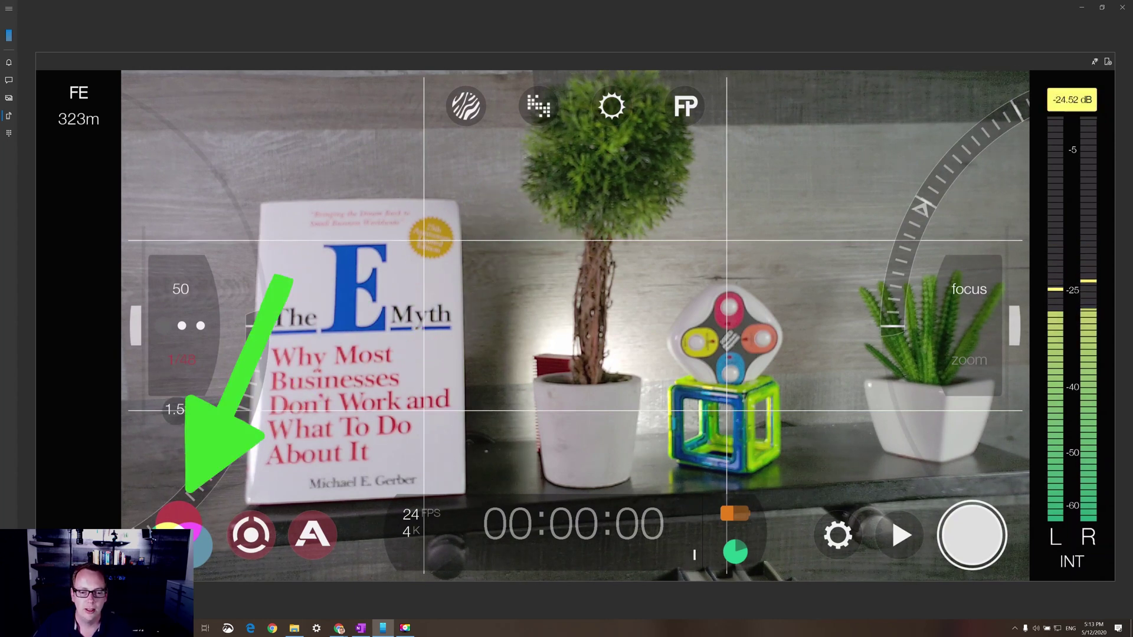
- Open the white balance controls and pick a point in the colour field
left_click(195, 544)
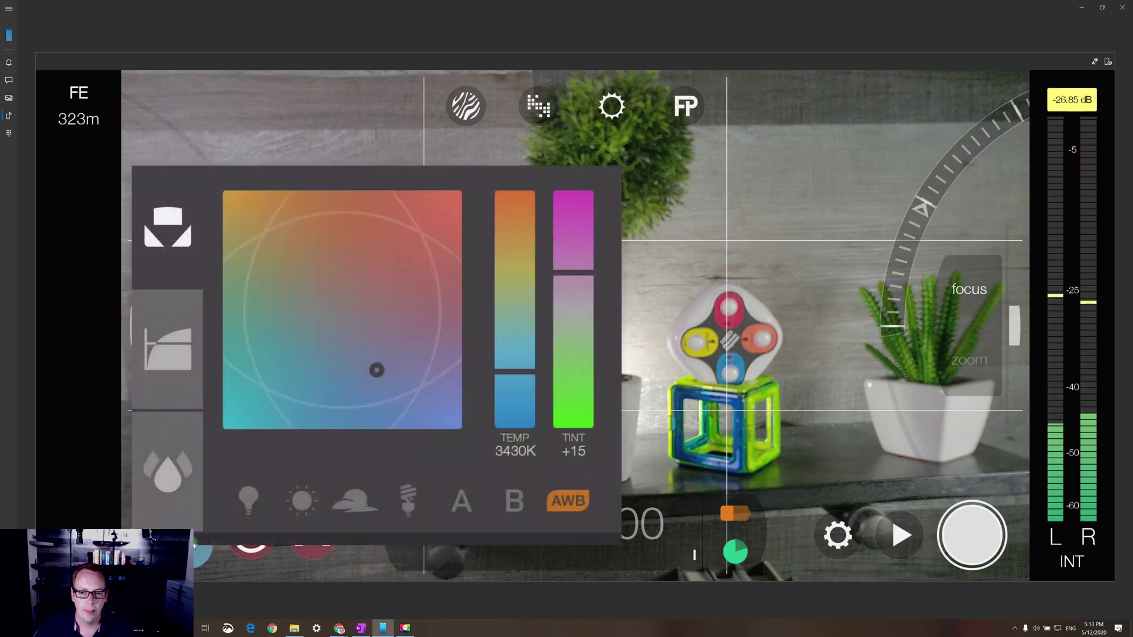
left_click(370, 333)
mouse_move(370, 353)
left_mouse_down()
mouse_move(379, 329)
mouse_move(382, 376)
mouse_move(311, 349)
mouse_move(326, 268)
mouse_move(397, 258)
mouse_move(298, 236)
mouse_move(380, 271)
mouse_move(336, 287)
mouse_move(354, 266)
mouse_move(334, 319)
mouse_move(354, 294)
left_mouse_up()
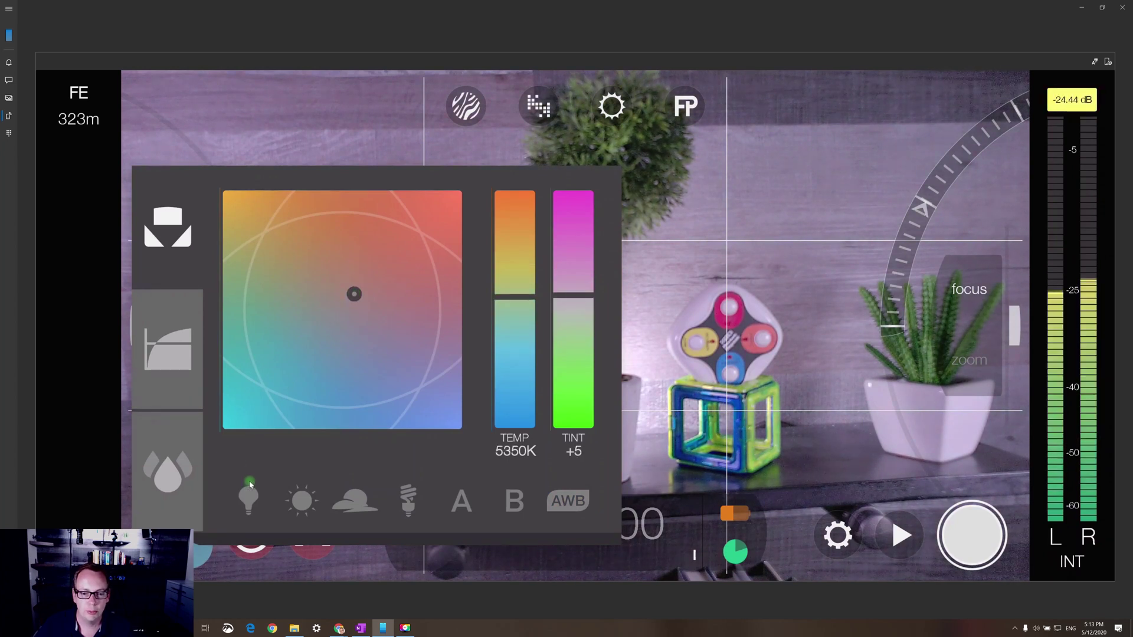
- Try the tungsten, daylight, cloudy and fluorescent presets, ending at 4835K with tint -6
left_click(248, 501)
left_click(303, 502)
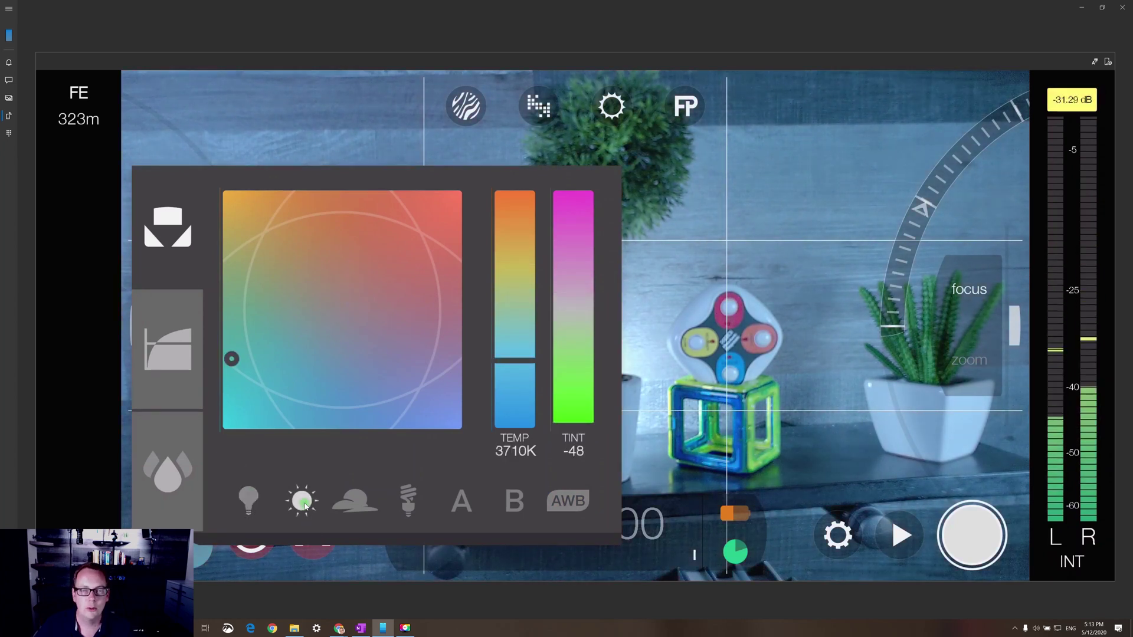
left_click(362, 503)
left_click(409, 501)
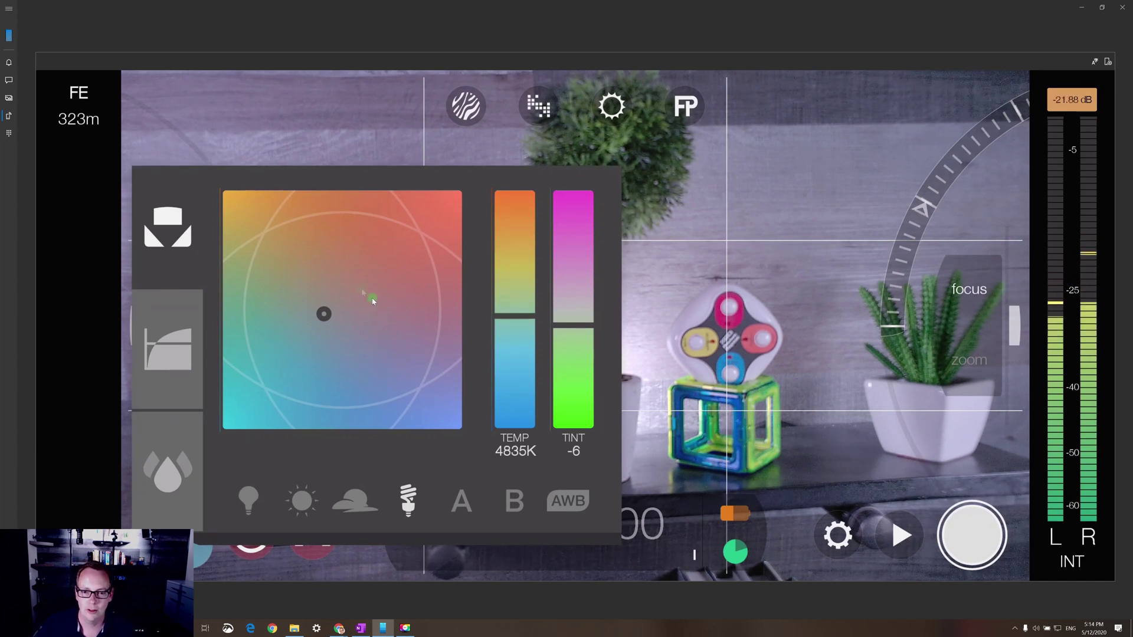
- Set white balance to auto-lock on record (3289K, tint +16) and show the Log V2 gamma panel
mouse_move(325, 314)
left_mouse_down()
mouse_move(340, 287)
mouse_move(341, 303)
left_mouse_up()
left_click(536, 512)
left_click(566, 502)
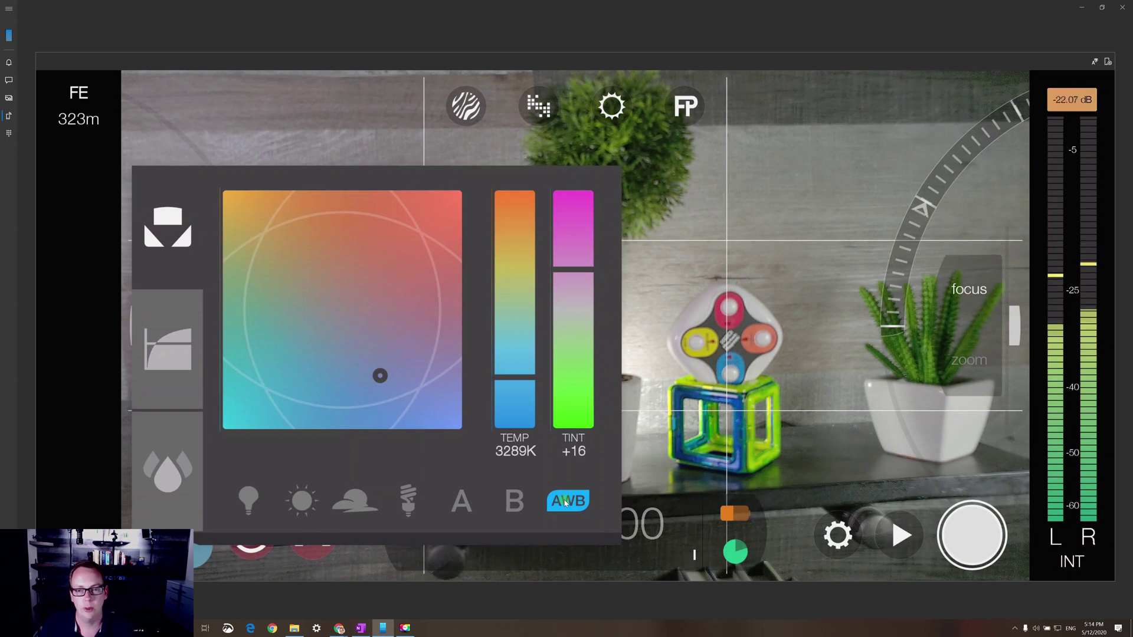
left_click(564, 502)
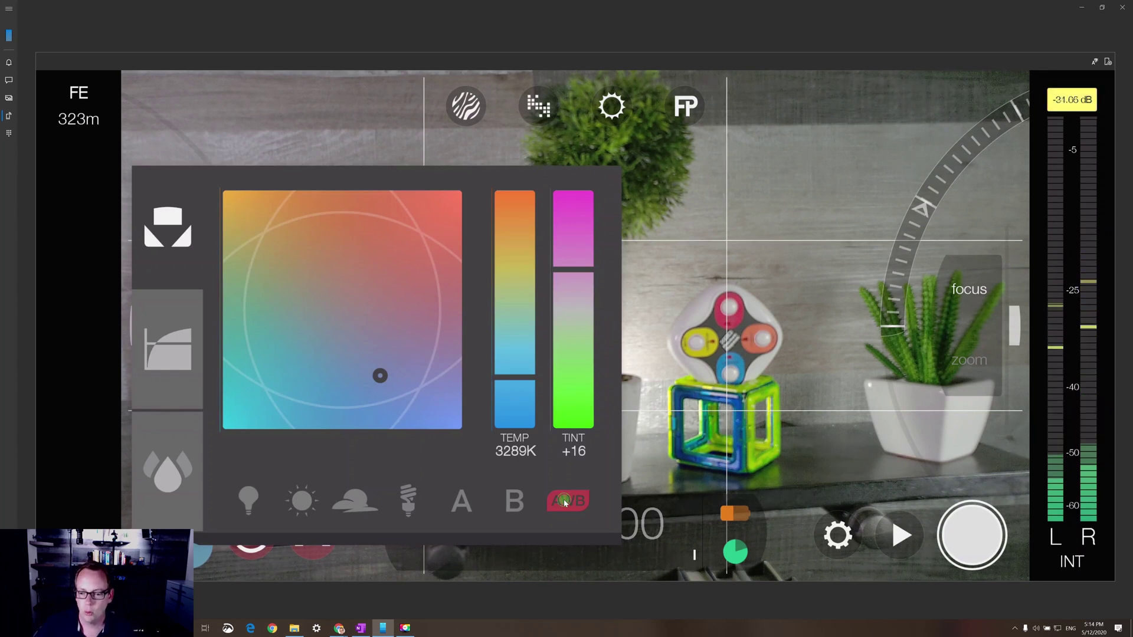
left_click(565, 502)
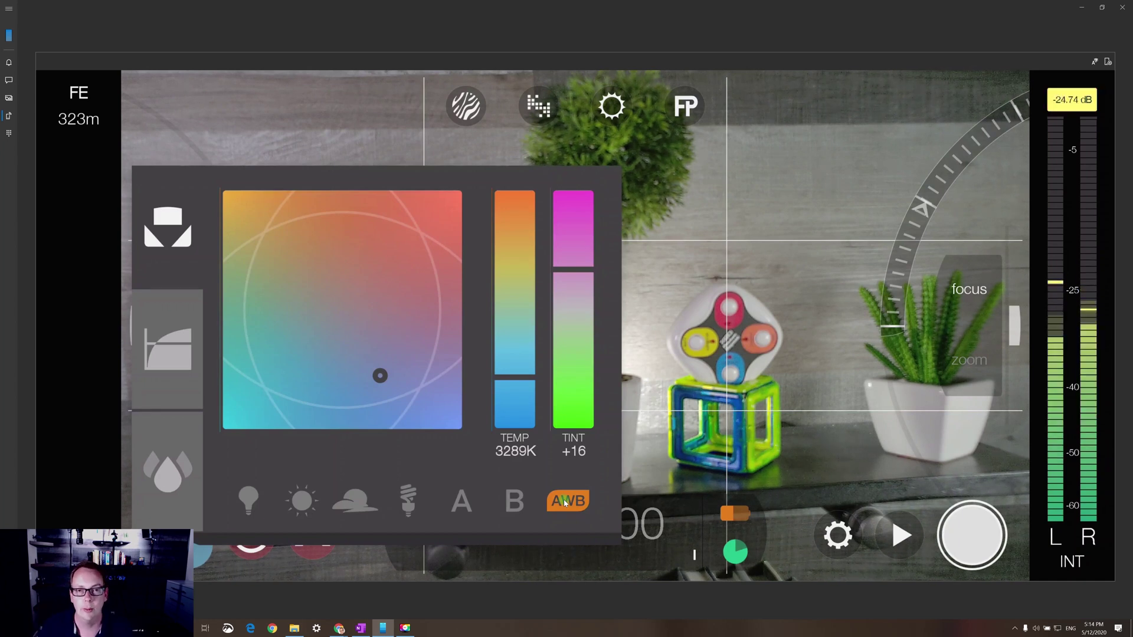
left_click(167, 349)
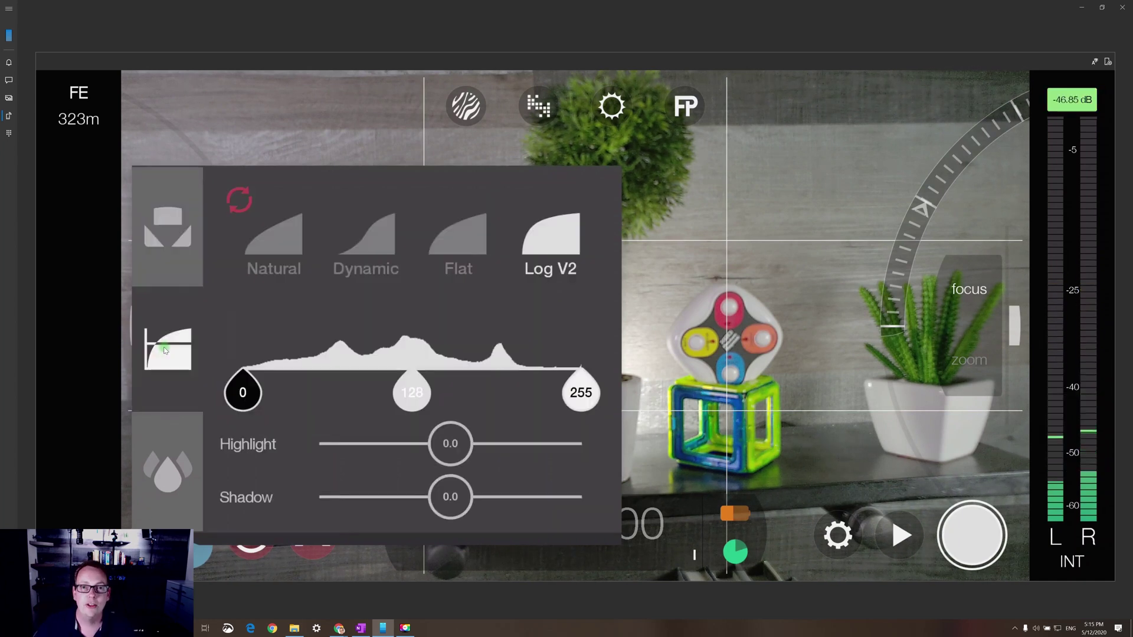
- Check the Saturation/Vibrance and tone curve settings, then close the panel to return to the 24 fps 4K preview
left_click(168, 485)
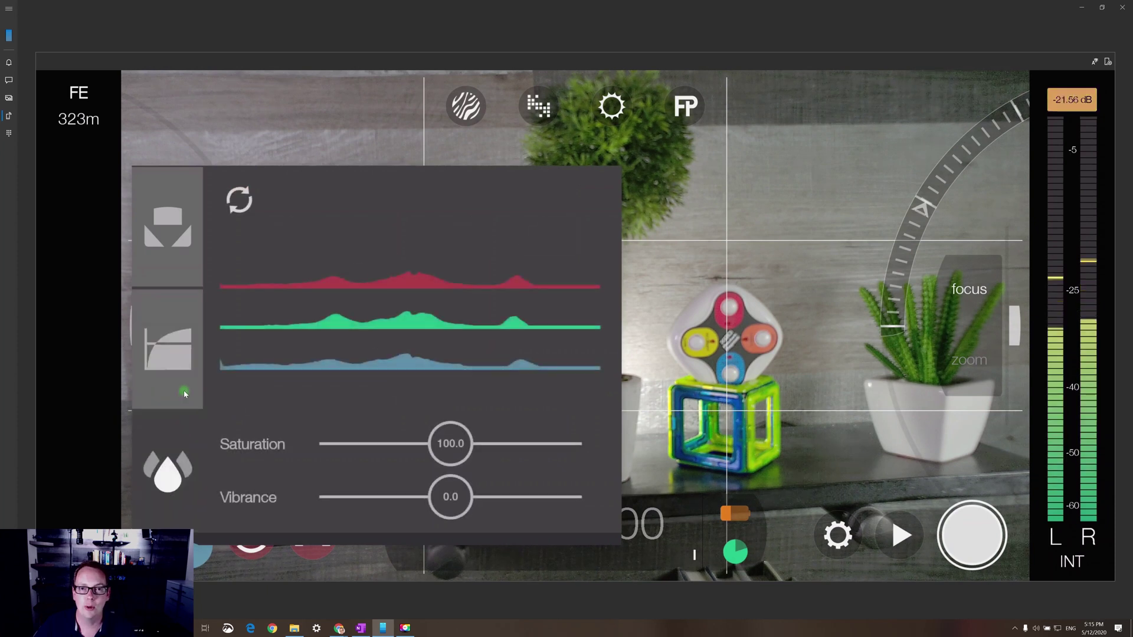
left_click(168, 358)
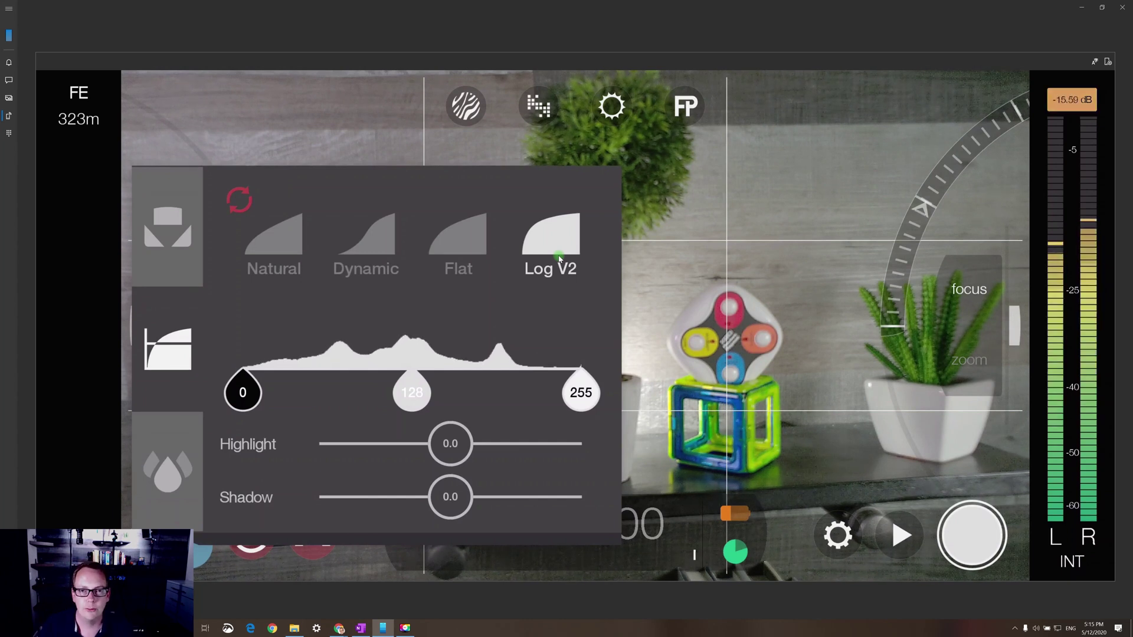
left_click(725, 285)
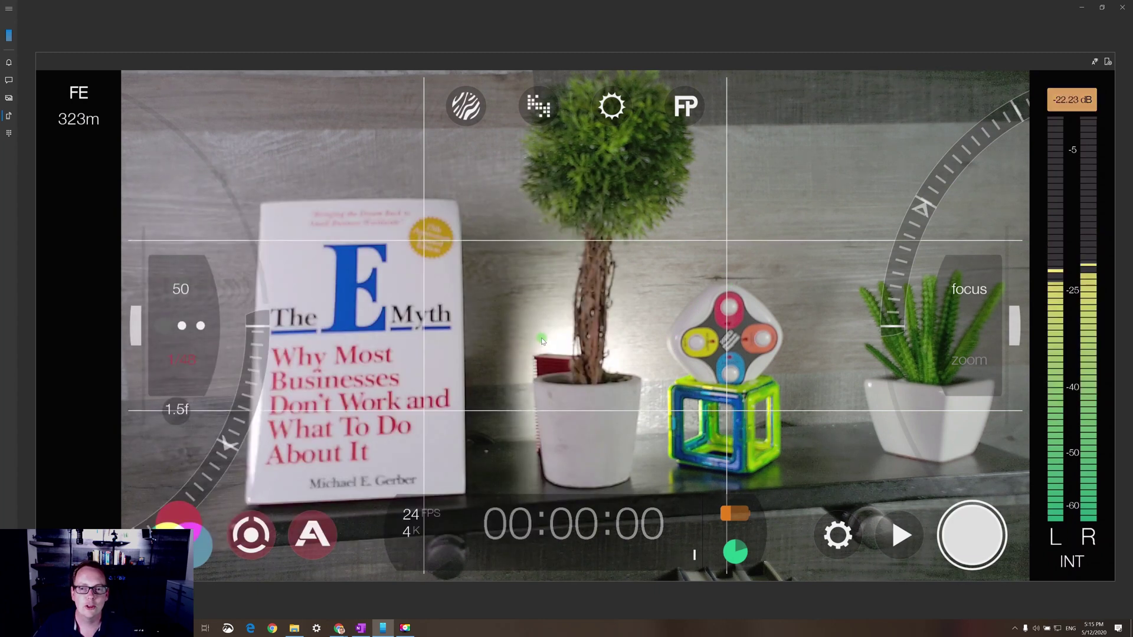